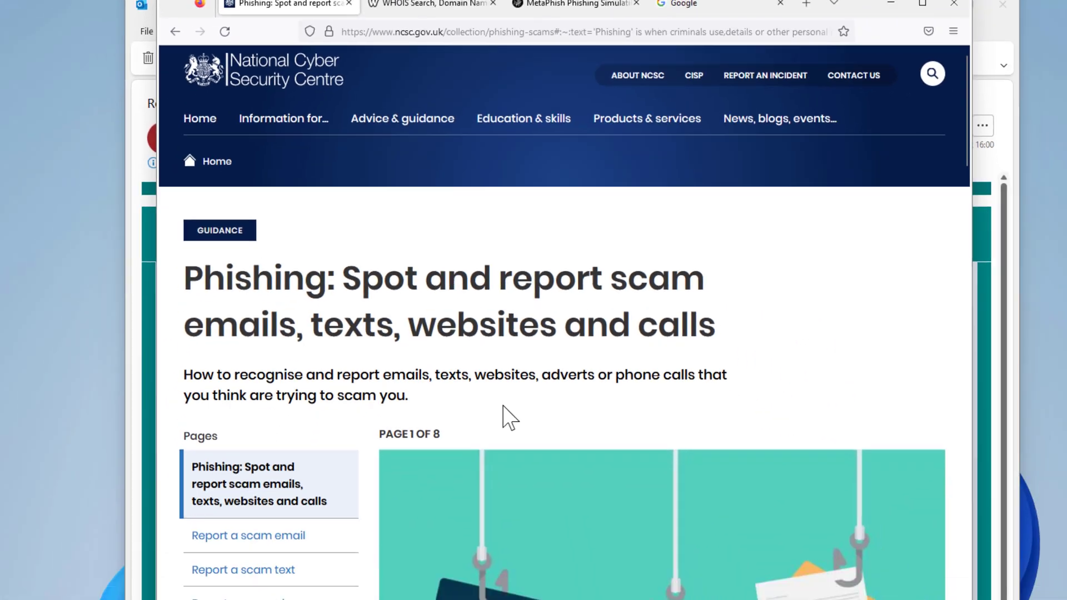
# Read down the NCSC phishing guidance, then minimize Firefox to reveal the Outlook refund message.
pyautogui.scroll(-10, 536, 530)
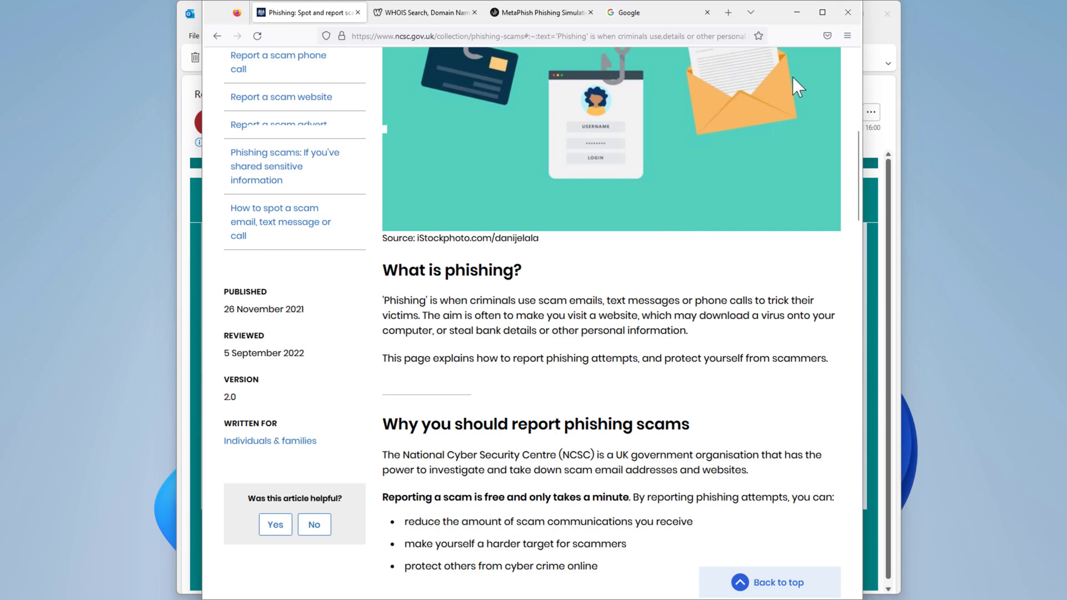
pyautogui.click(799, 13)
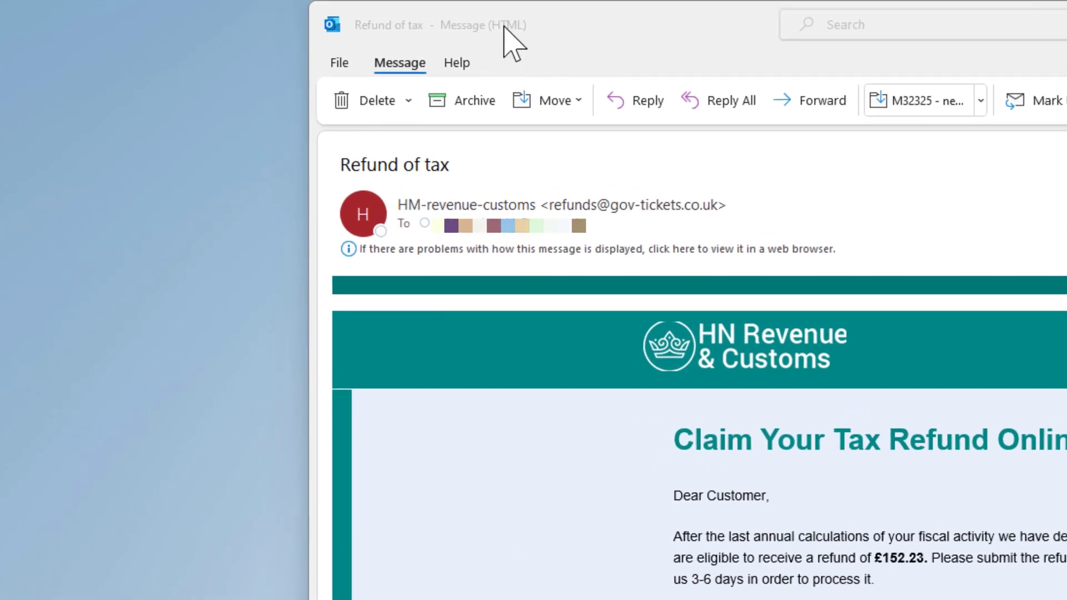
# Open the 'Refund of tax' message's Properties dialog from the File Info page.
pyautogui.click(340, 63)
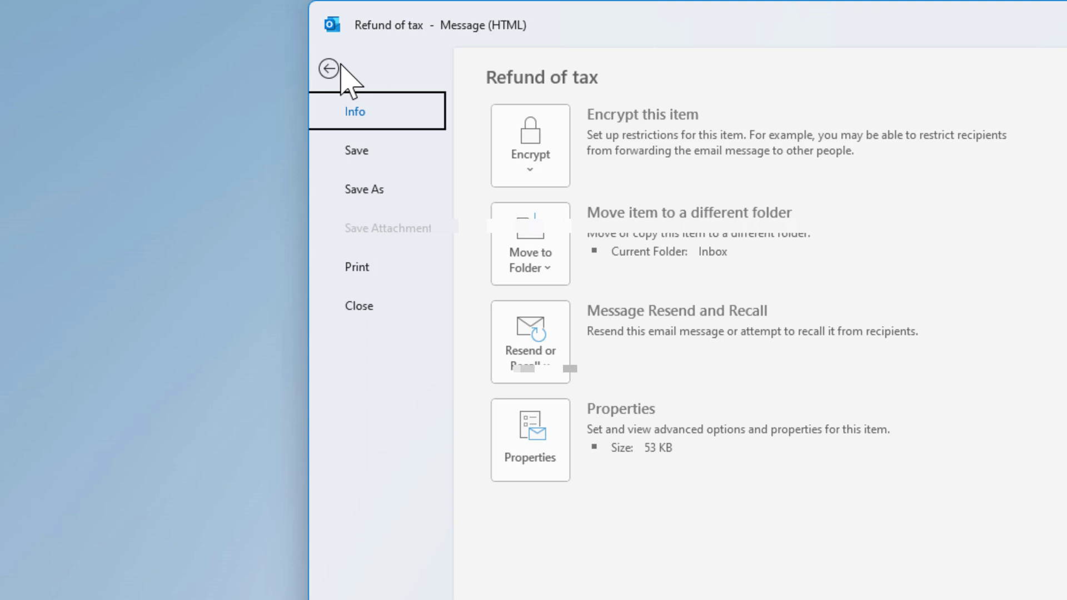
pyautogui.click(512, 432)
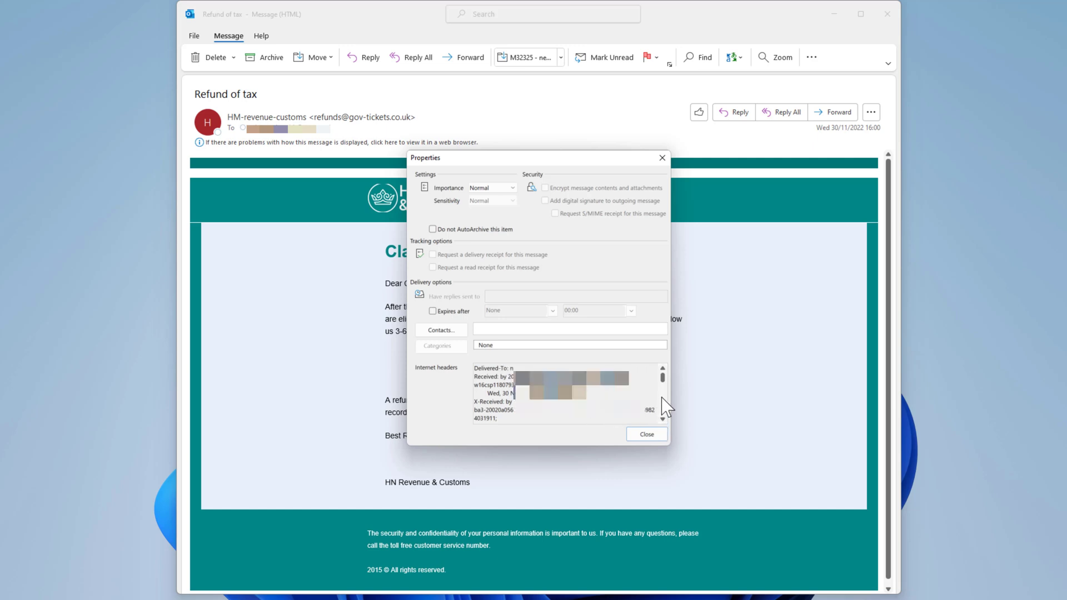
# Scroll to the end of the internet headers and highlight the amazonses.com Message-ID domain.
pyautogui.moveTo(664, 376); pyautogui.dragTo(659, 425)
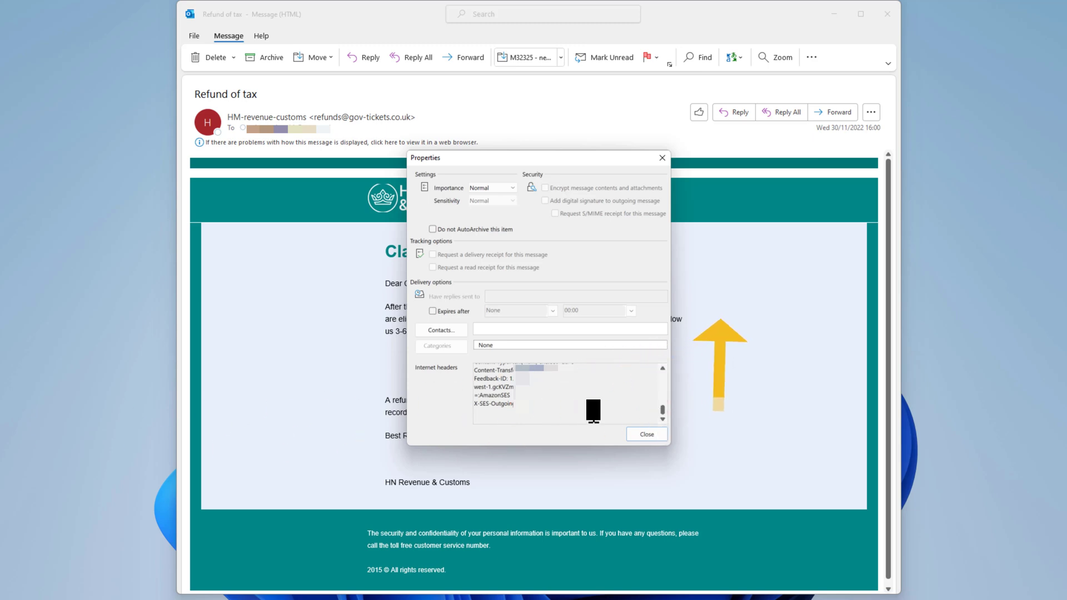
pyautogui.click(662, 369)
pyautogui.click(662, 368)
pyautogui.click(662, 368)
pyautogui.click(662, 368)
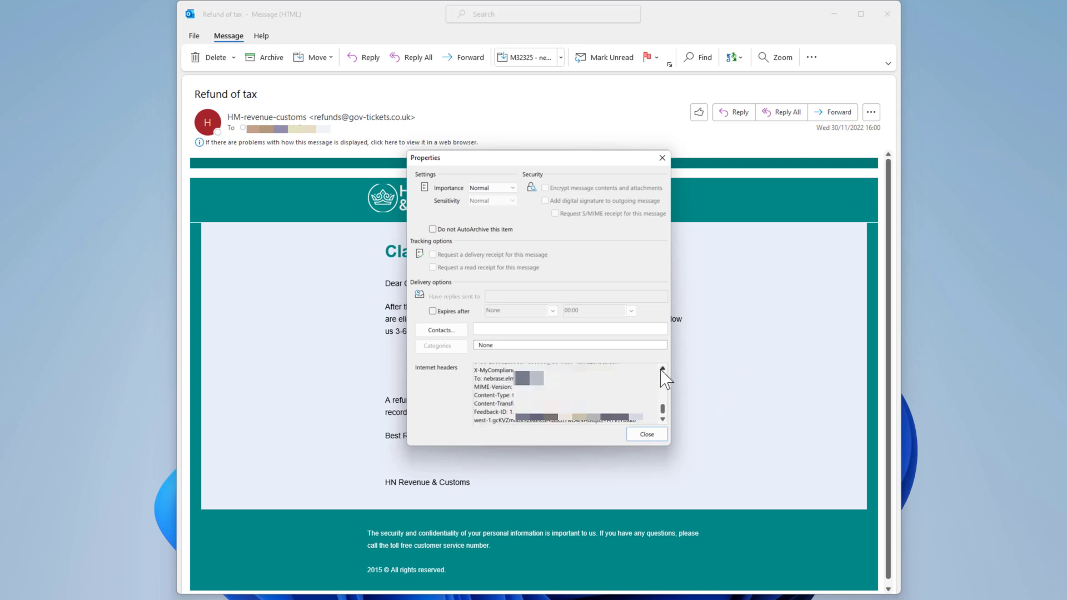
pyautogui.click(662, 368)
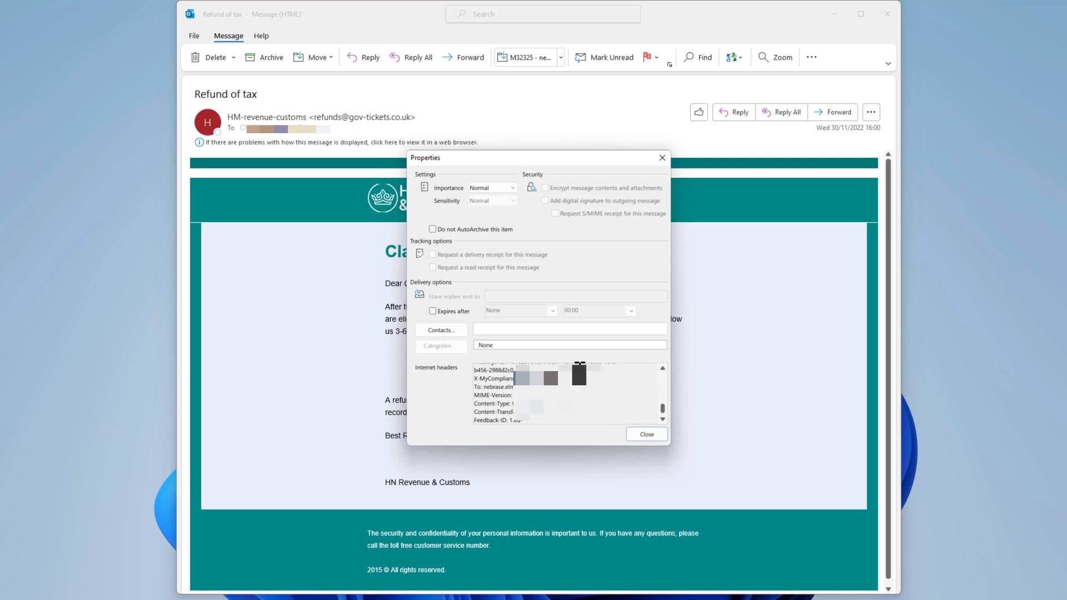
pyautogui.moveTo(582, 370); pyautogui.dragTo(620, 372)
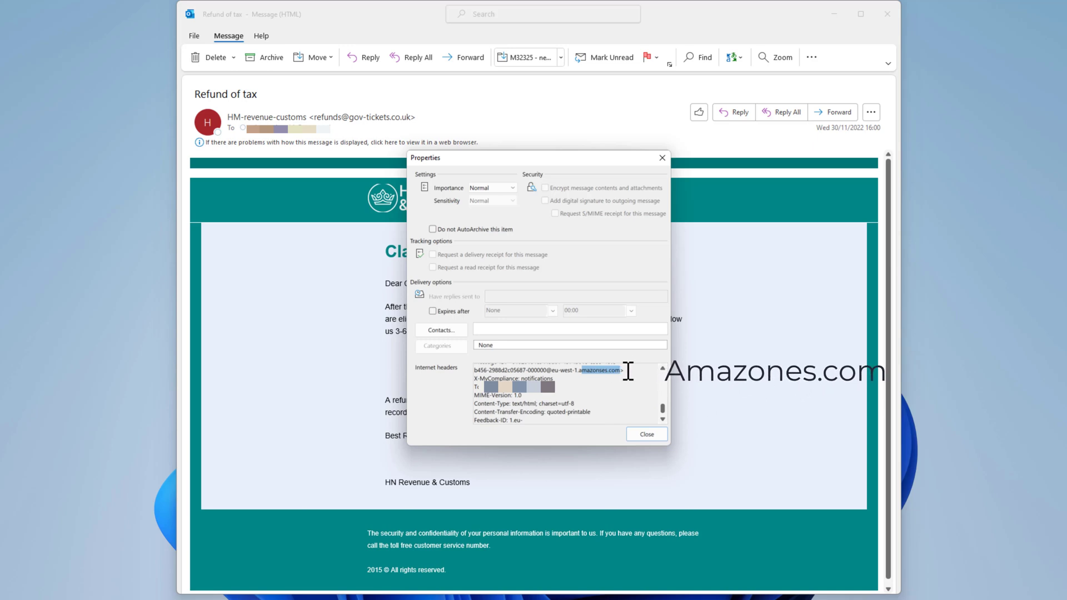
# Highlight the Date header line, Wed, 30 Nov 2022 16:00:27.
pyautogui.click(663, 369)
pyautogui.click(663, 369)
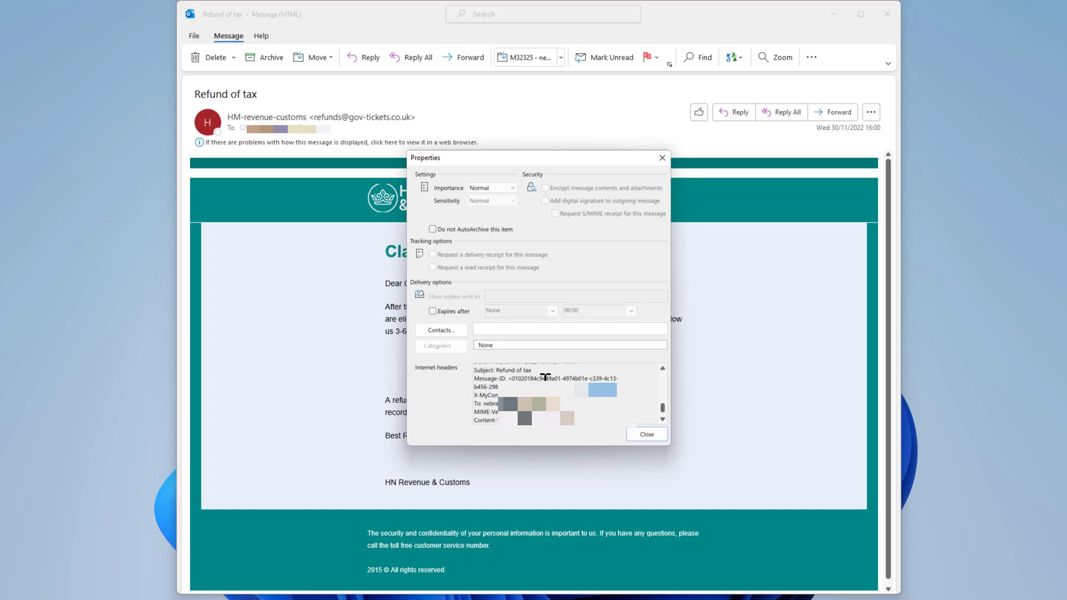
pyautogui.click(663, 368)
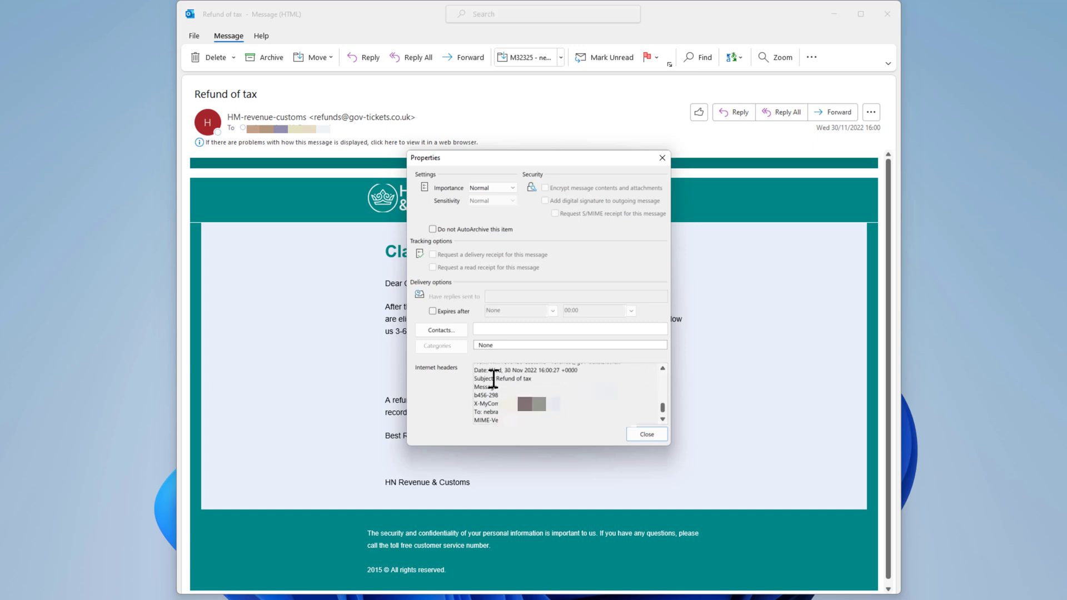
pyautogui.moveTo(495, 379); pyautogui.dragTo(584, 371)
# Clear the Date highlight and highlight the sender's e-mail address in the From line.
pyautogui.click(663, 369)
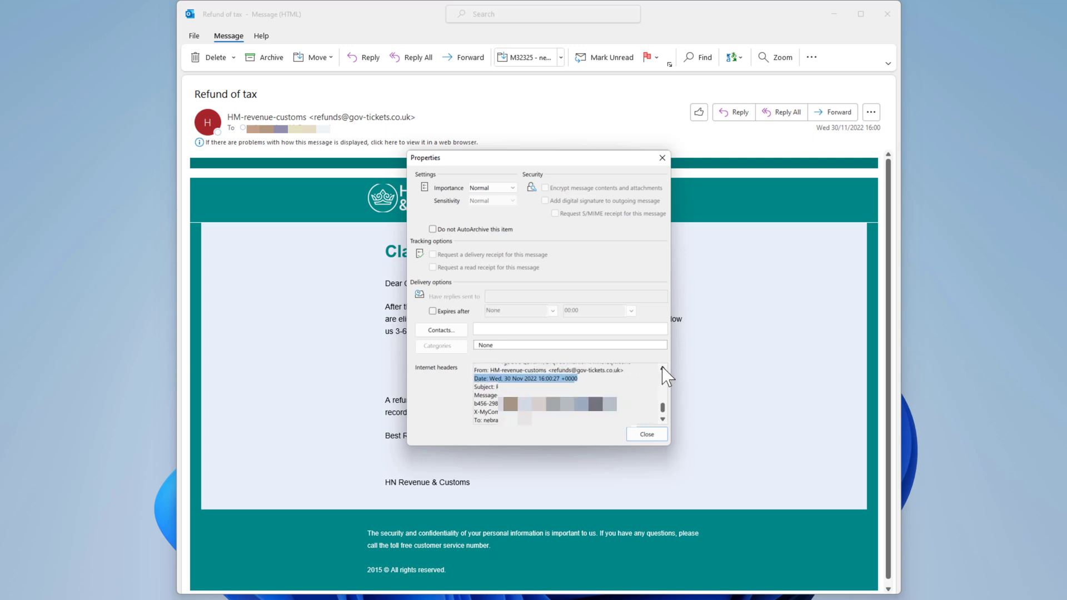
pyautogui.click(662, 369)
pyautogui.click(663, 370)
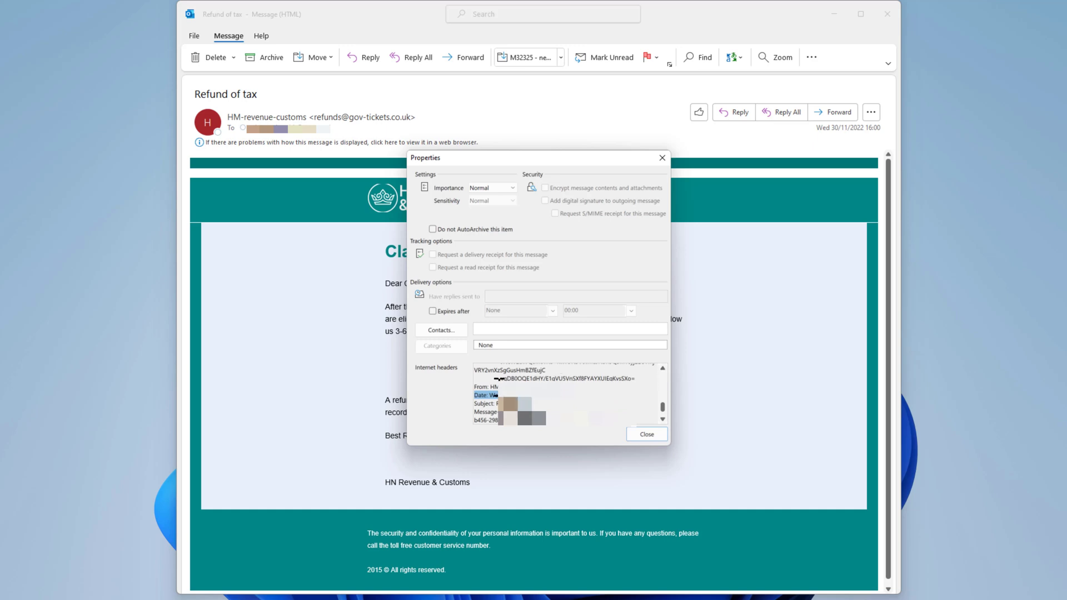
pyautogui.click(492, 388)
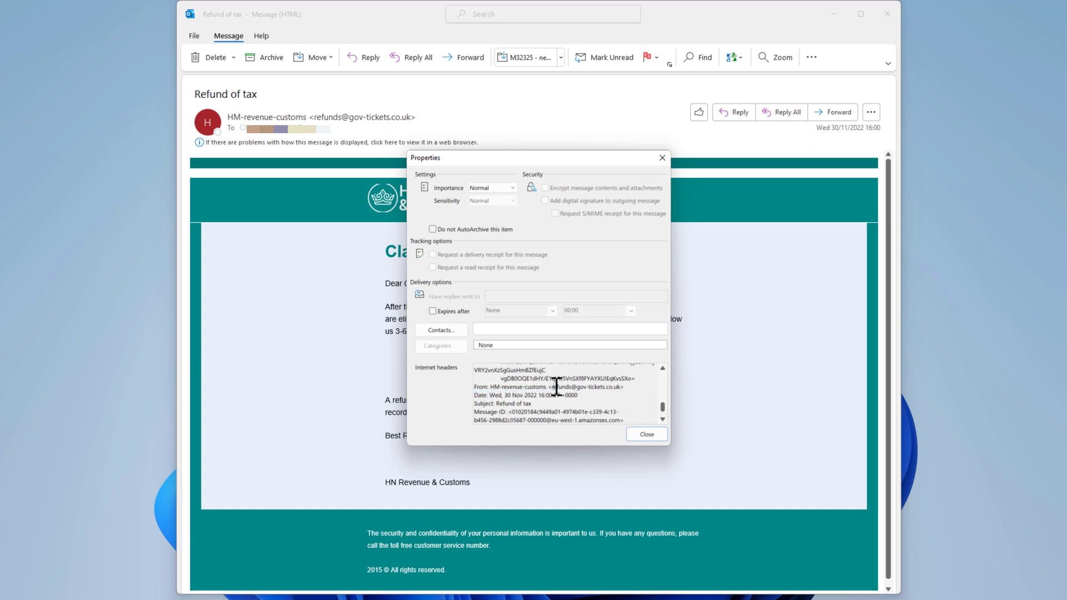
pyautogui.moveTo(553, 387); pyautogui.dragTo(622, 386)
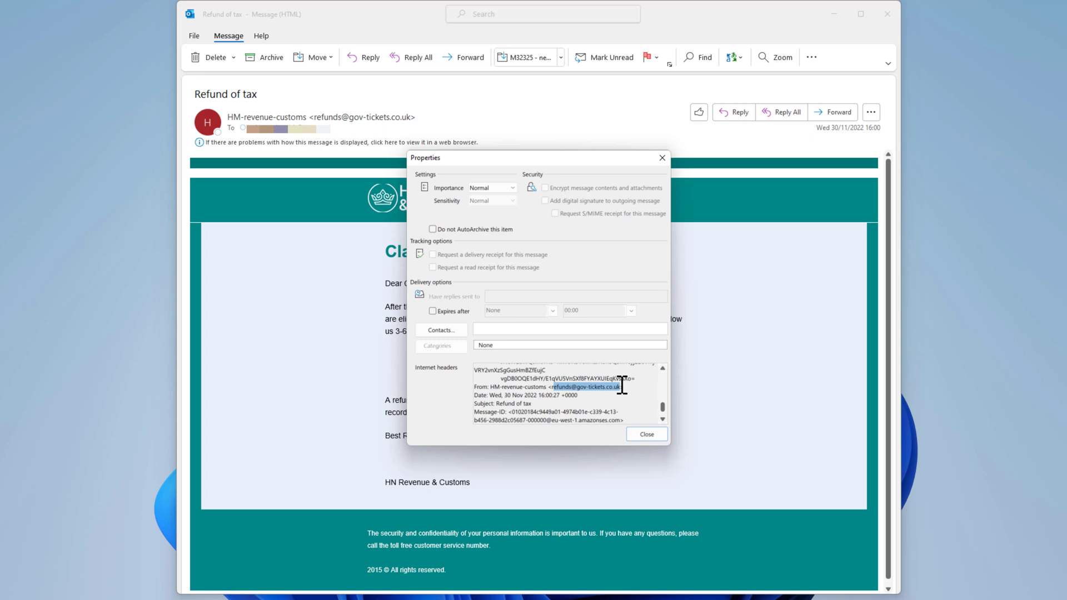
# Scroll up through the headers to the SPF line naming client IP 54.240.90.56.
pyautogui.click(663, 370)
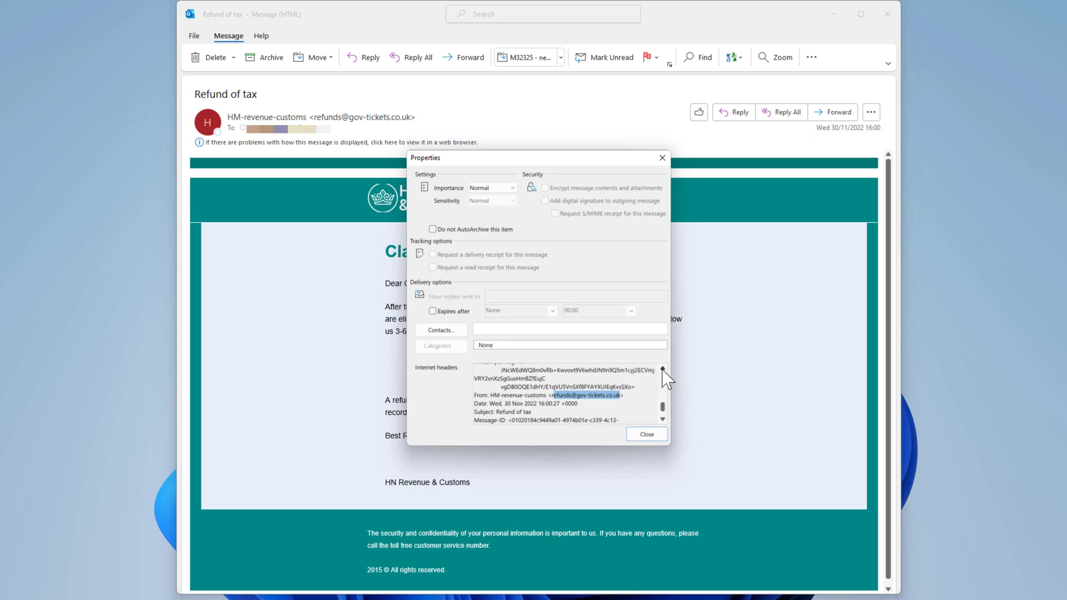
pyautogui.click(663, 370)
pyautogui.click(663, 370)
pyautogui.click(663, 369)
pyautogui.click(663, 369)
pyautogui.click(663, 369)
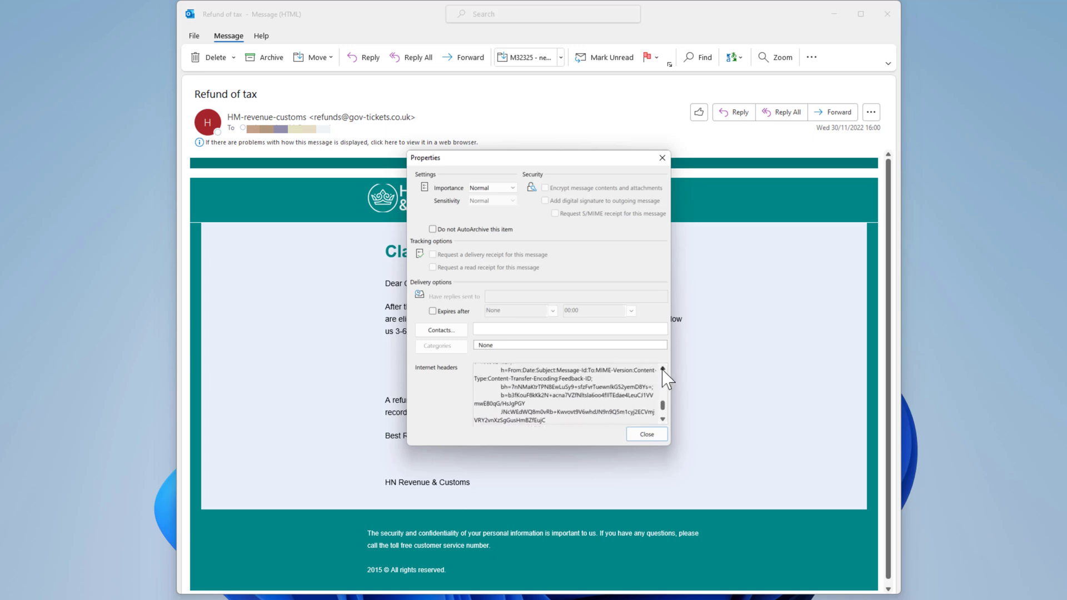
pyautogui.click(663, 369)
pyautogui.click(663, 370)
pyautogui.click(663, 370)
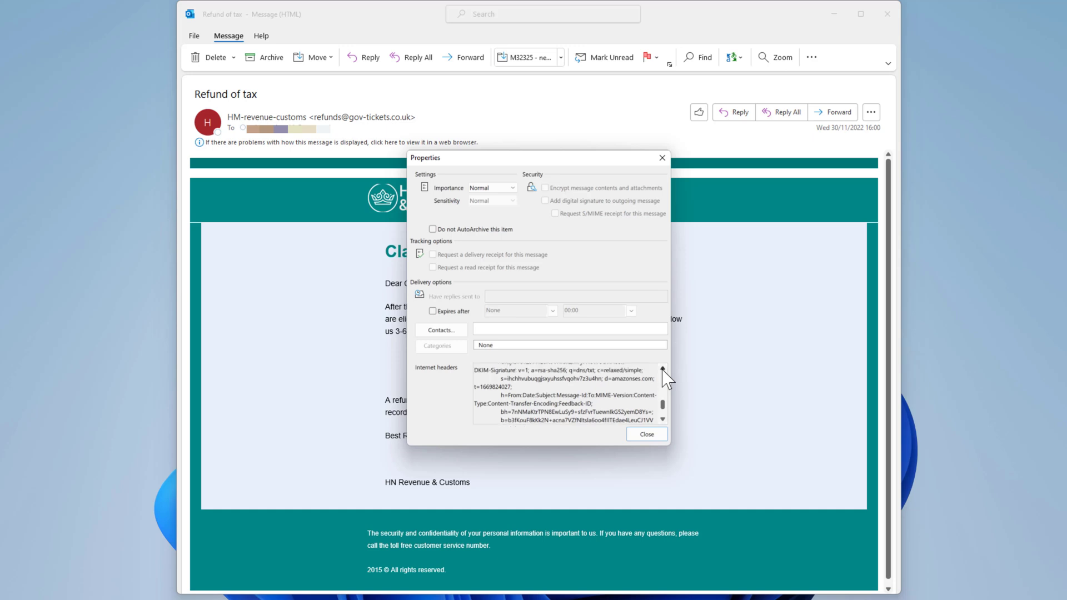
pyautogui.click(663, 370)
pyautogui.click(663, 370)
pyautogui.click(663, 370)
pyautogui.click(663, 370)
pyautogui.click(664, 370)
pyautogui.click(663, 369)
pyautogui.click(663, 369)
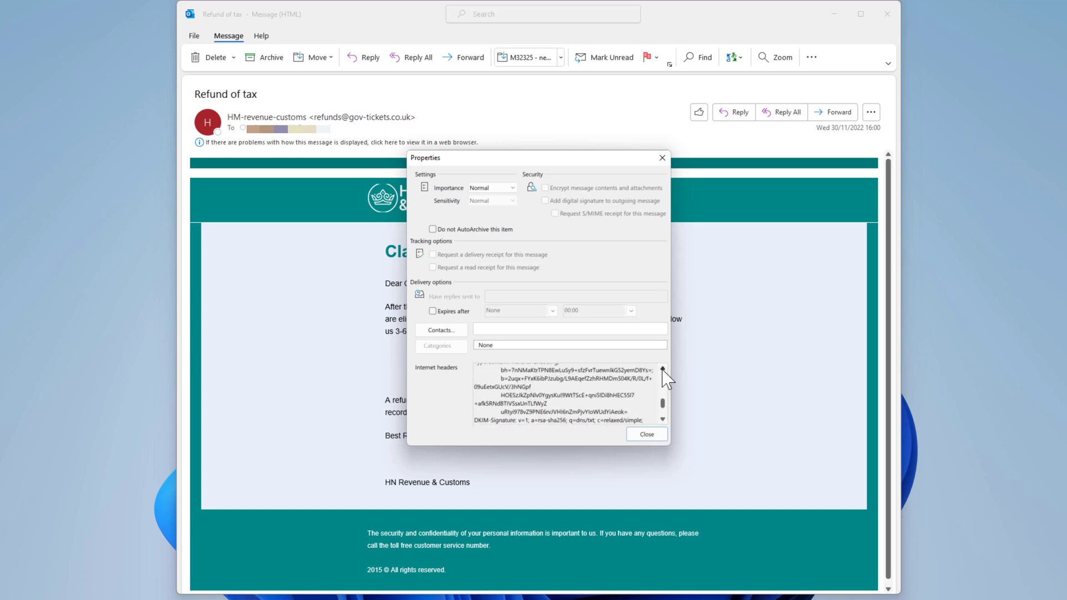
pyautogui.click(663, 369)
pyautogui.click(663, 370)
pyautogui.click(663, 370)
pyautogui.click(663, 369)
pyautogui.click(663, 370)
pyautogui.click(663, 369)
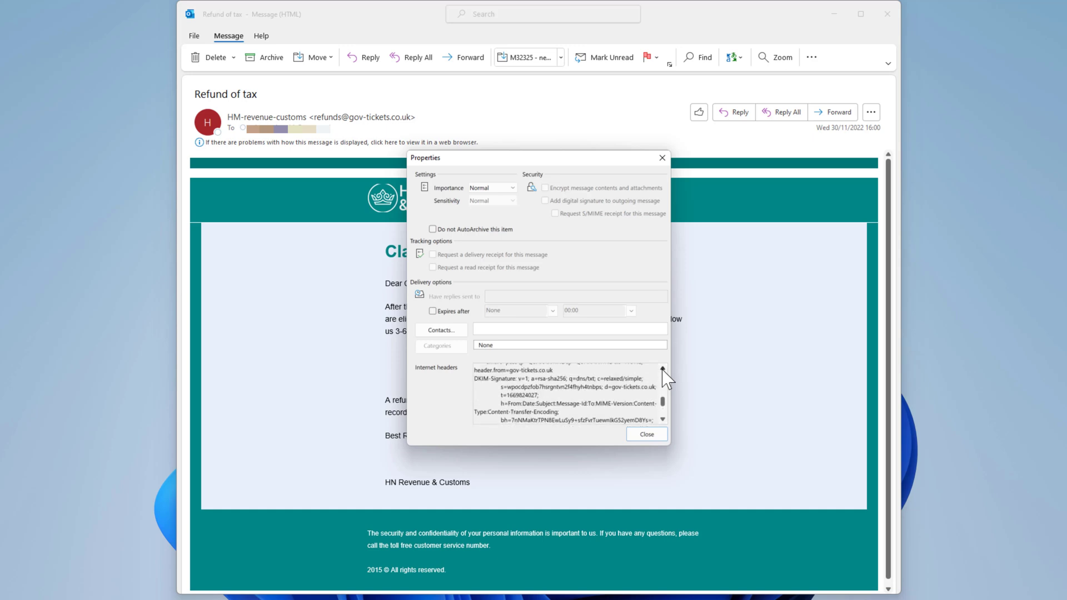
pyautogui.click(663, 370)
pyautogui.click(663, 369)
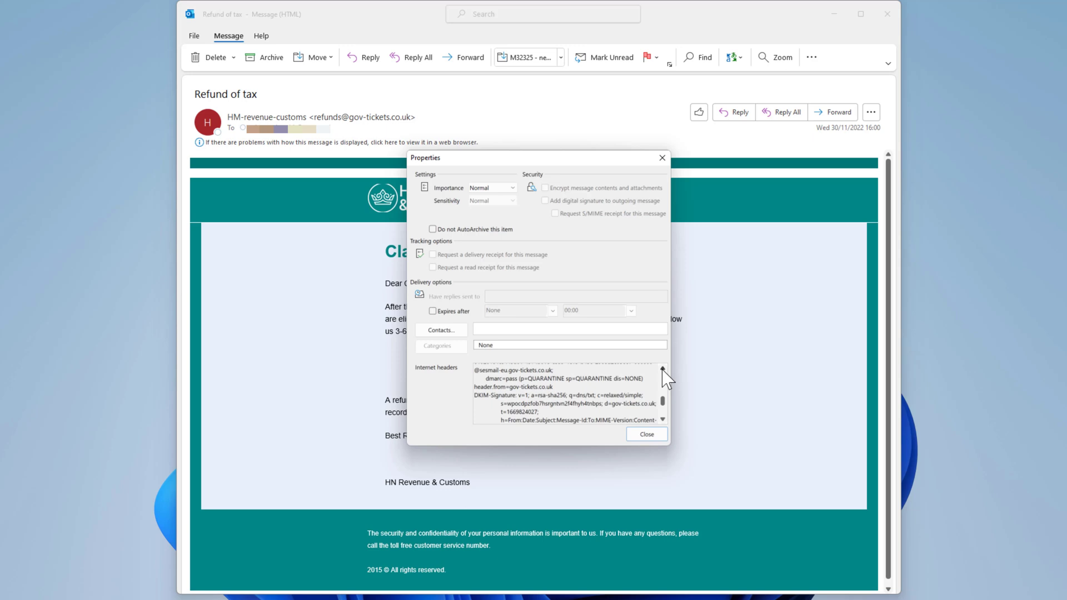
pyautogui.click(663, 369)
pyautogui.click(663, 370)
pyautogui.click(663, 370)
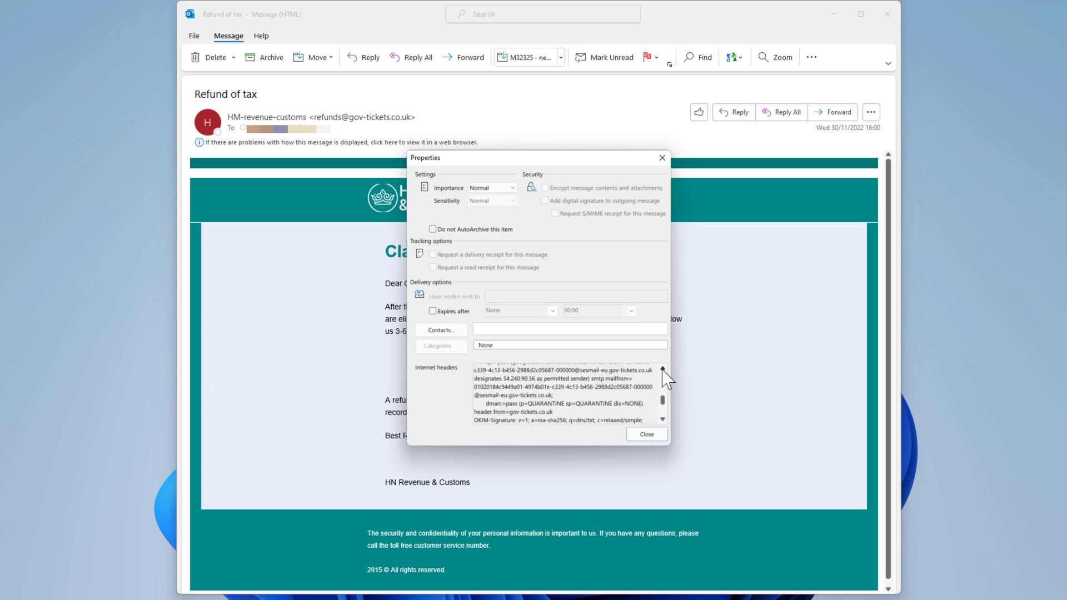
pyautogui.click(663, 370)
pyautogui.click(663, 370)
pyautogui.click(663, 370)
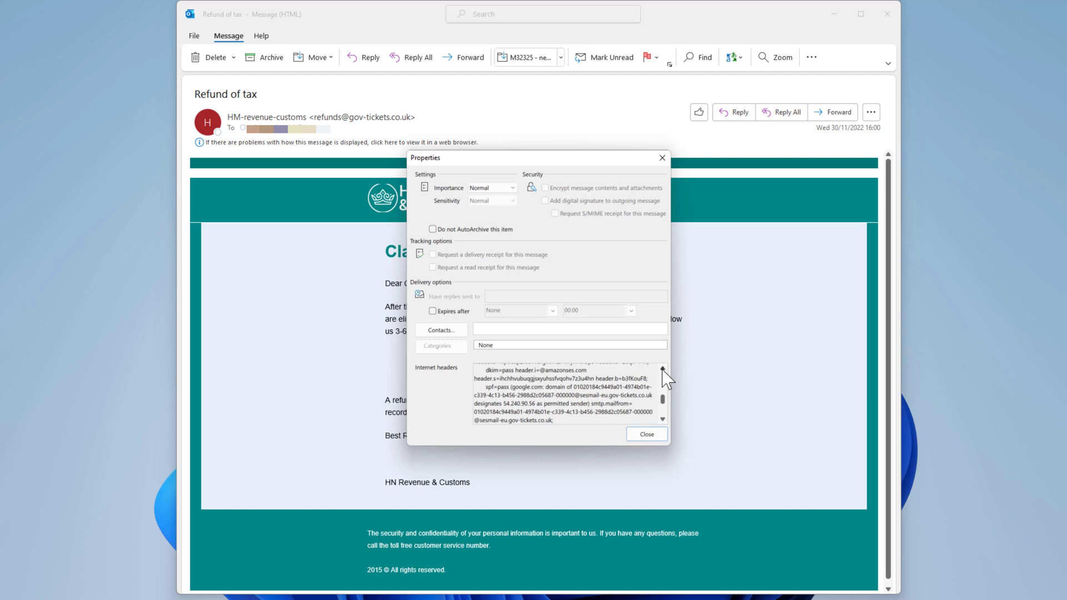
pyautogui.click(663, 369)
pyautogui.click(663, 370)
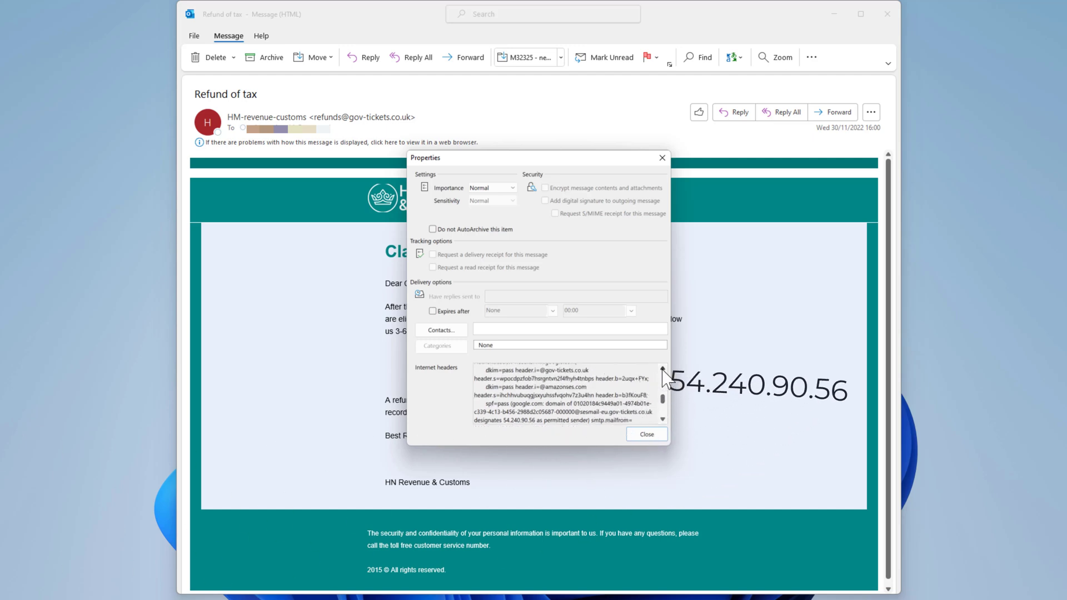
pyautogui.click(663, 369)
pyautogui.click(663, 370)
pyautogui.click(663, 370)
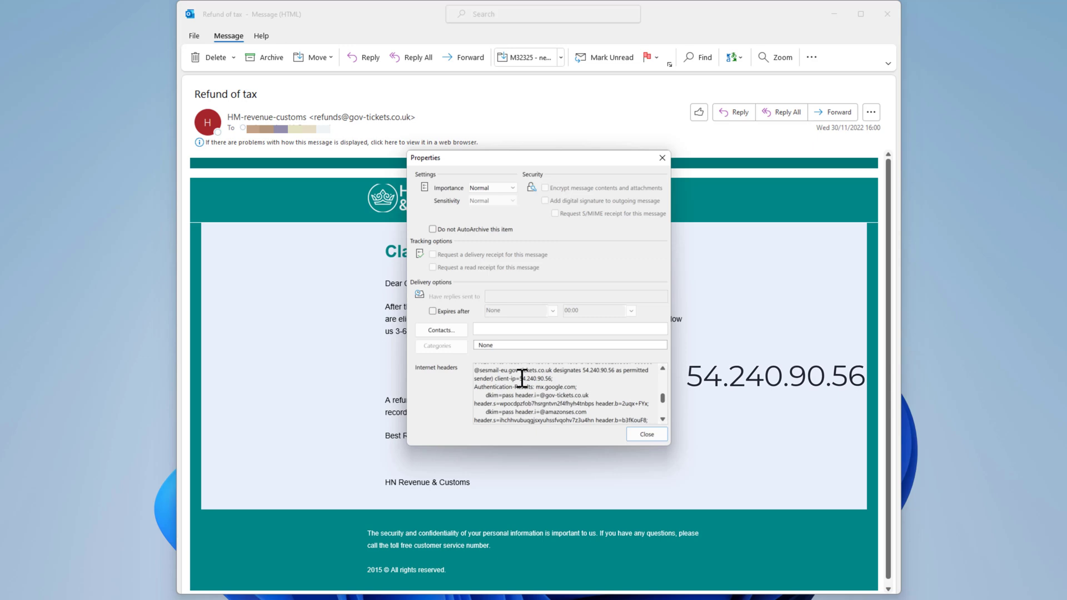
# Copy the client IP 54.240.90.56 from the headers and switch to the who.is page.
pyautogui.moveTo(511, 379)
pyautogui.mouseDown()
pyautogui.moveTo(551, 380)
pyautogui.moveTo(522, 380)
pyautogui.mouseUp()
pyautogui.click(552, 380)
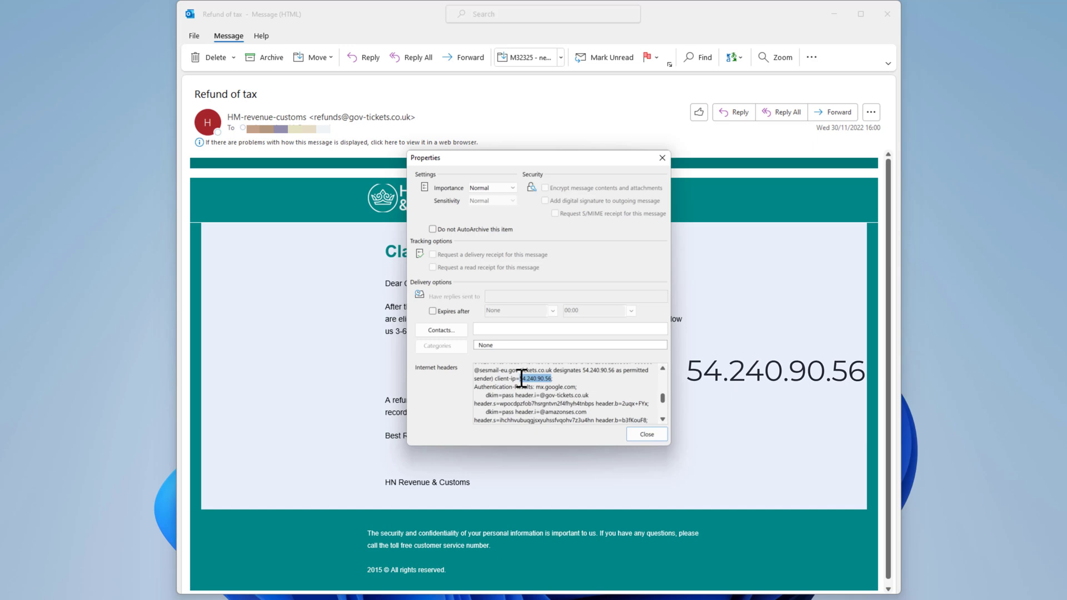
pyautogui.rightClick(537, 382)
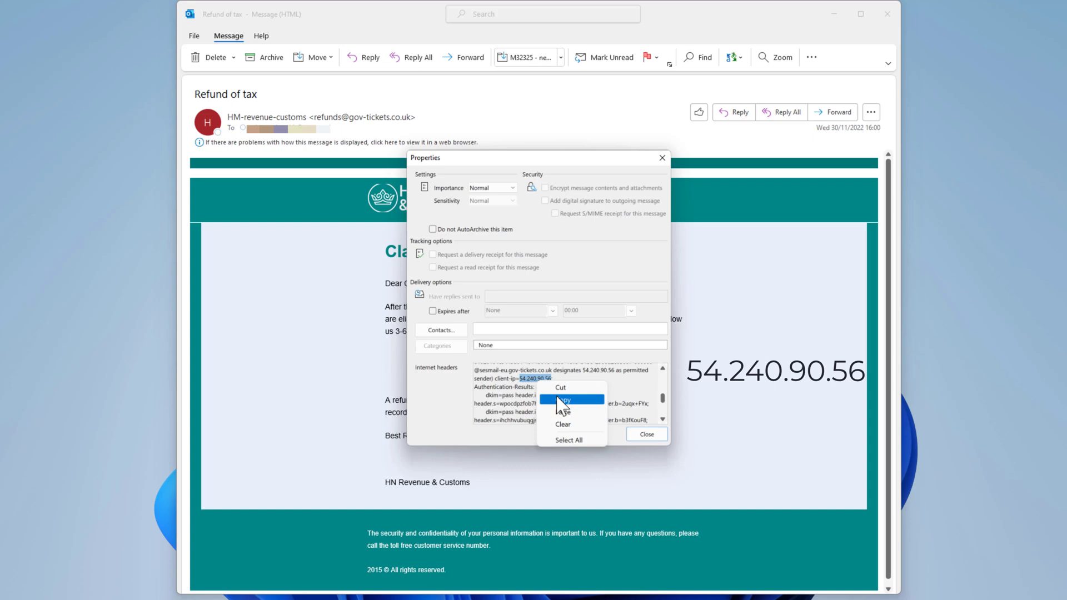
pyautogui.click(558, 398)
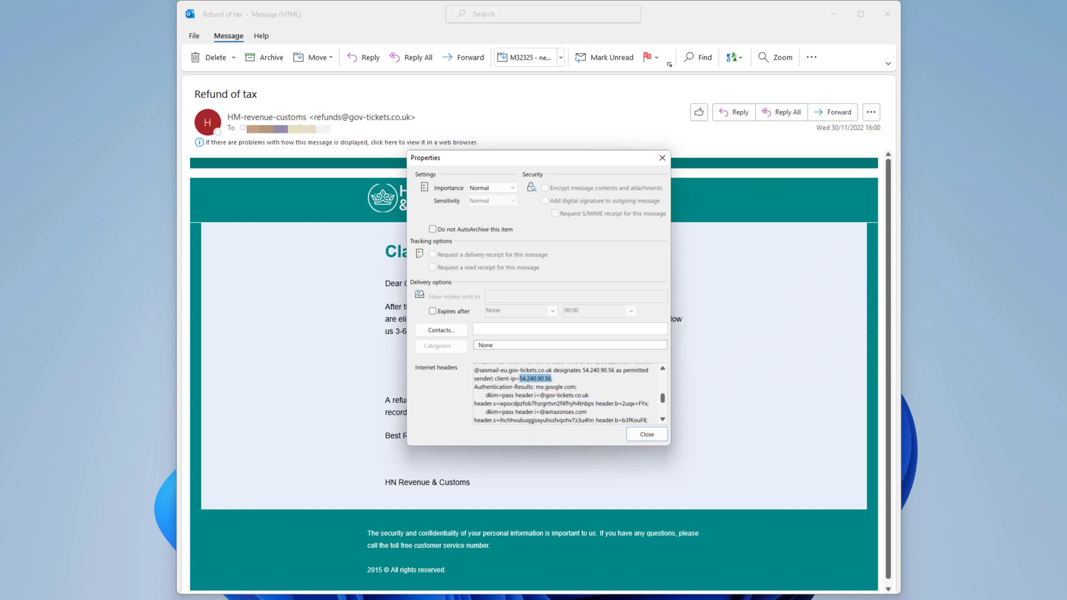
pyautogui.hotkey('alt', 'Tab')
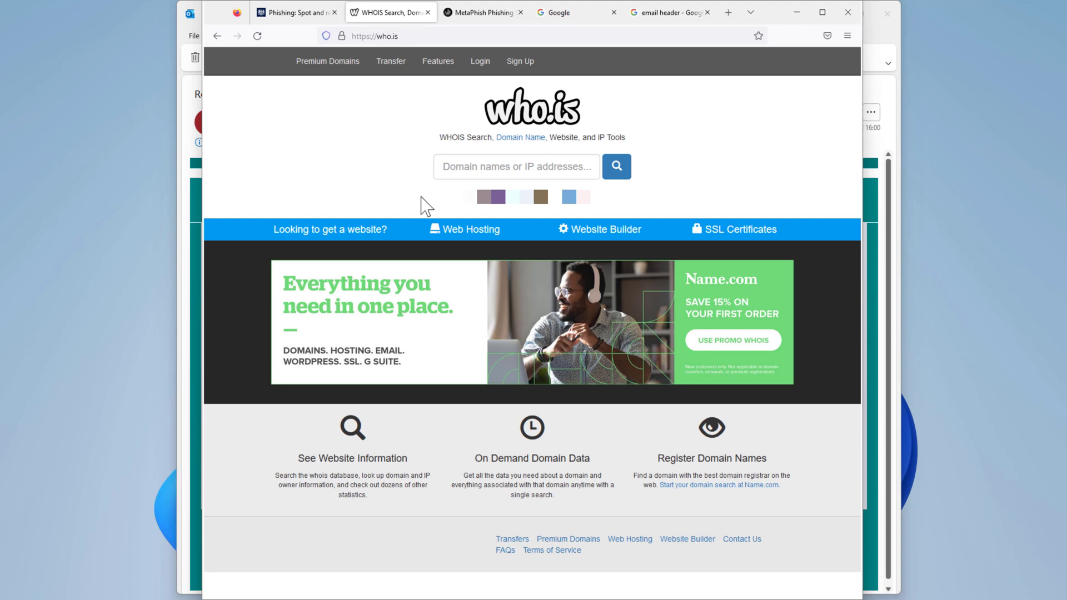
# Run a who.is lookup on 54.240.90.56 and select the owner name Amazon Web Services.
pyautogui.click(472, 167)
pyautogui.hotkey('ctrl', 'v')
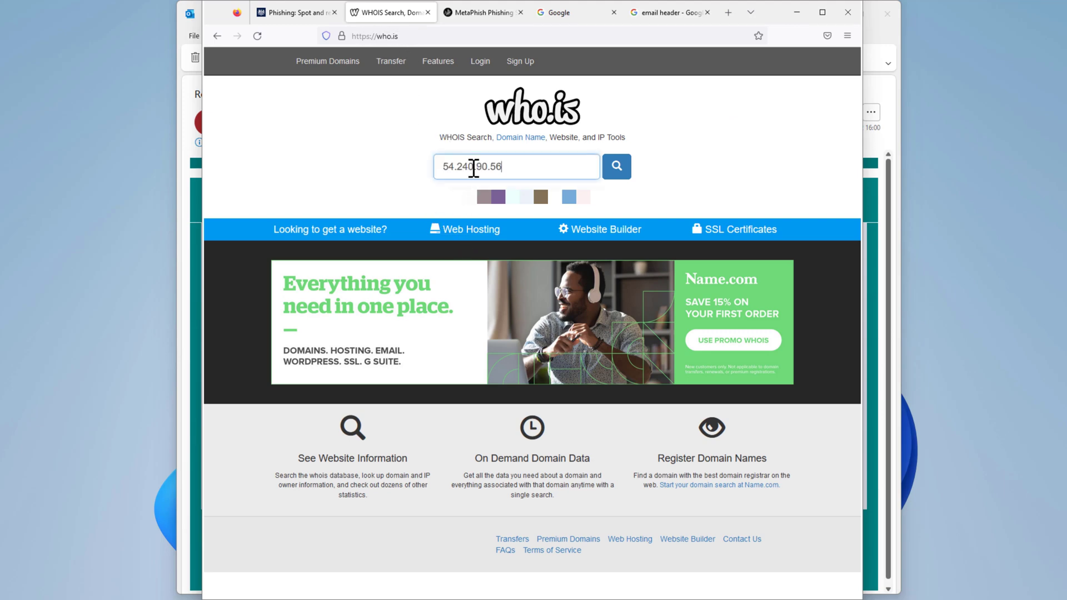
pyautogui.click(618, 168)
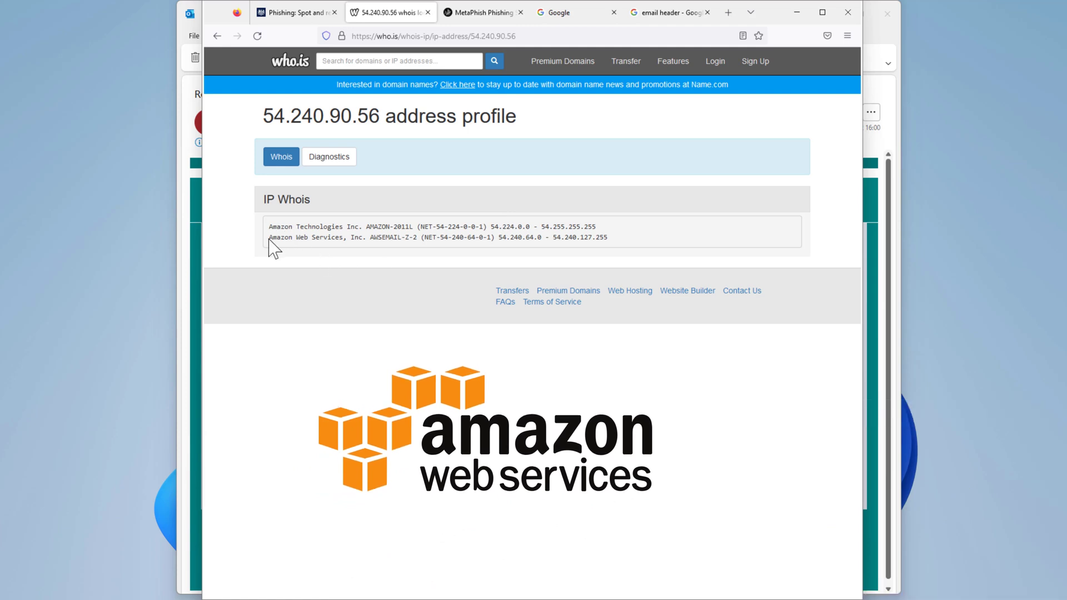
pyautogui.moveTo(269, 238); pyautogui.dragTo(346, 240)
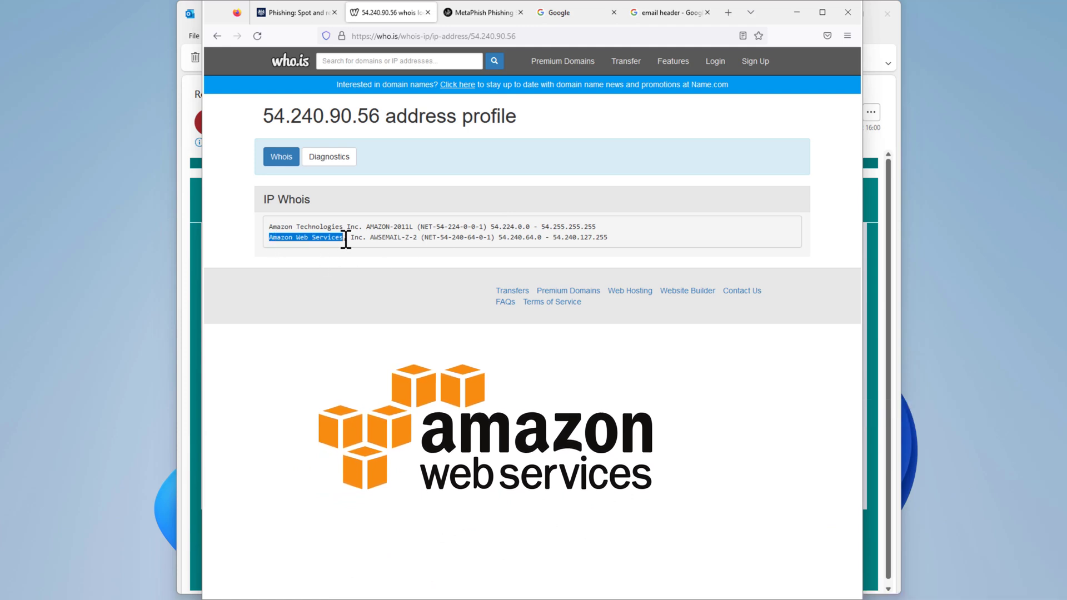
pyautogui.rightClick(334, 239)
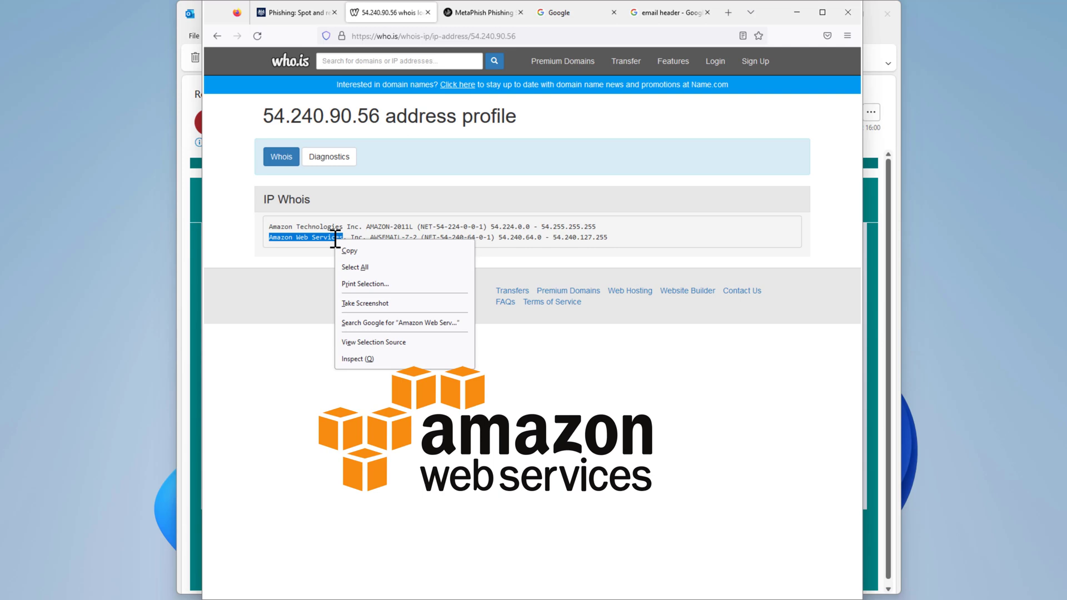
# Copy 'Amazon Web Services', search it on Google, and open the AWS Free Tier sign-up page.
pyautogui.click(356, 248)
pyautogui.click(664, 12)
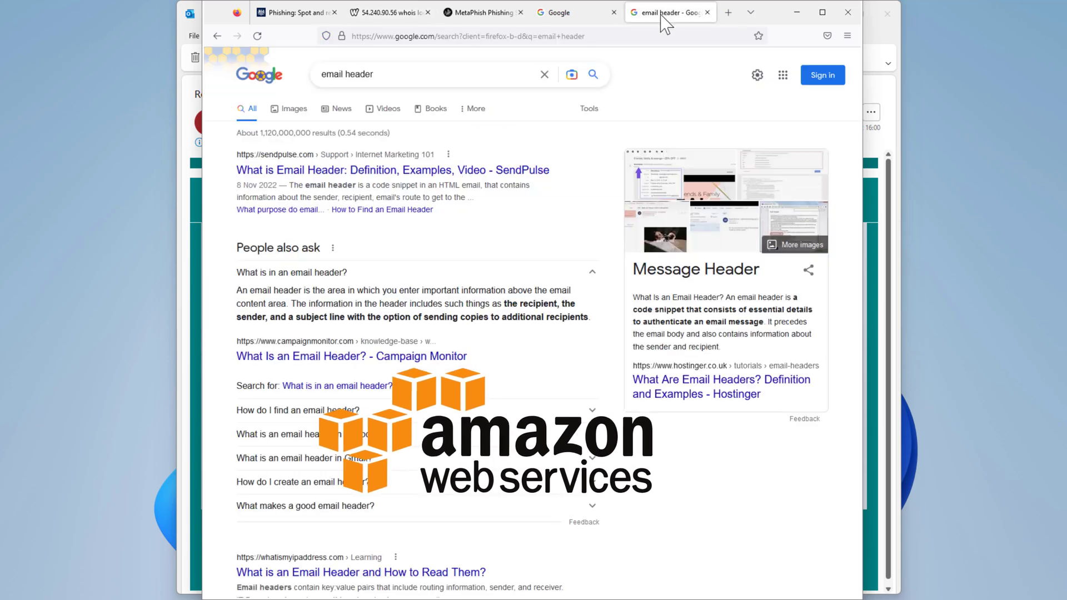
pyautogui.tripleClick(452, 72)
pyautogui.hotkey('ctrl', 'v')
pyautogui.press('Return')
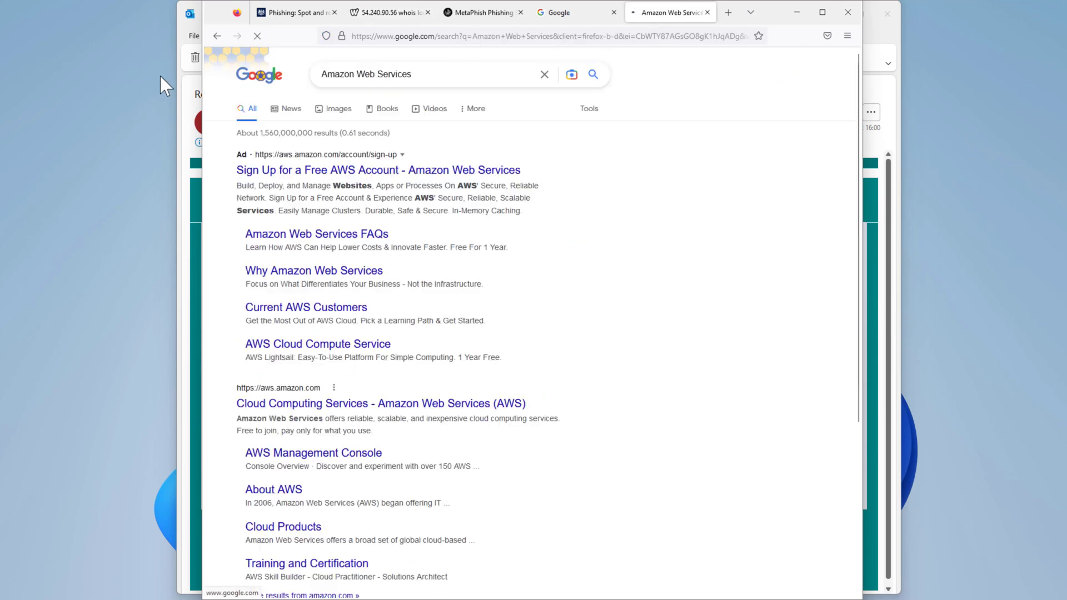
pyautogui.click(405, 172)
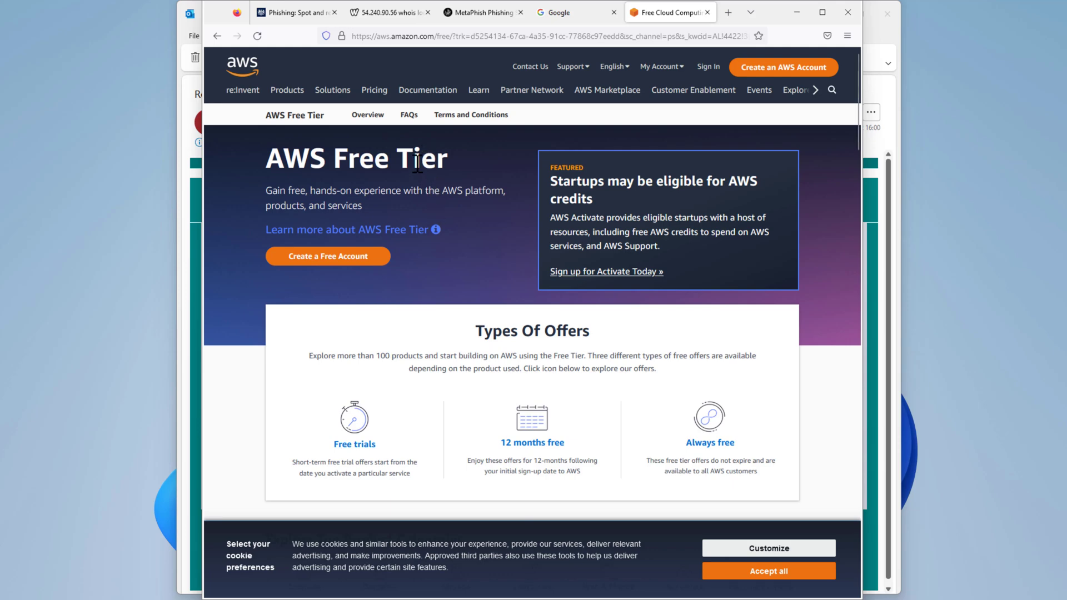
pyautogui.click(389, 12)
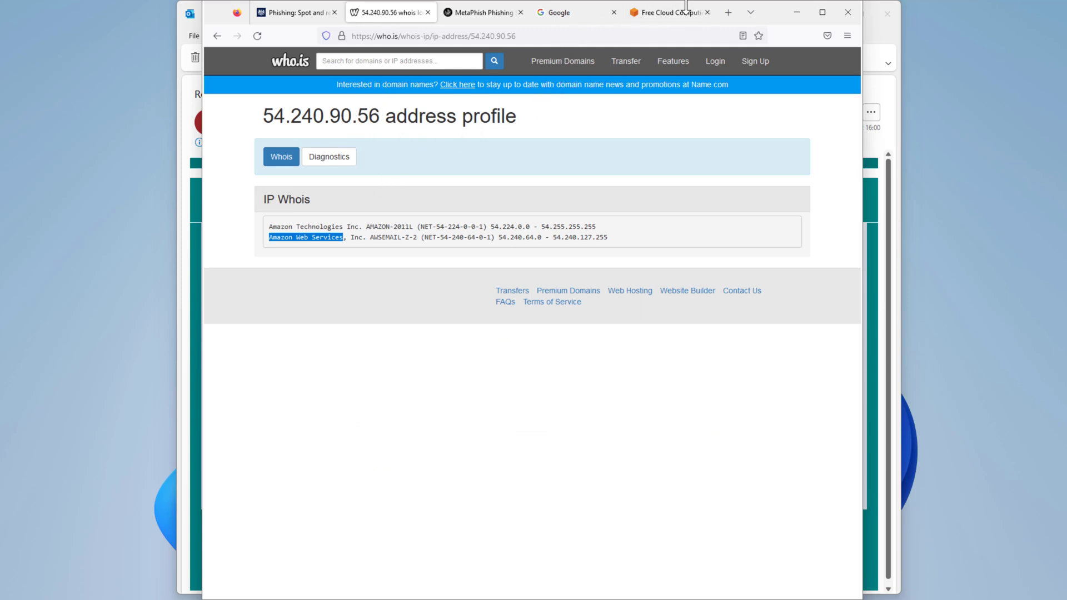
pyautogui.click(671, 14)
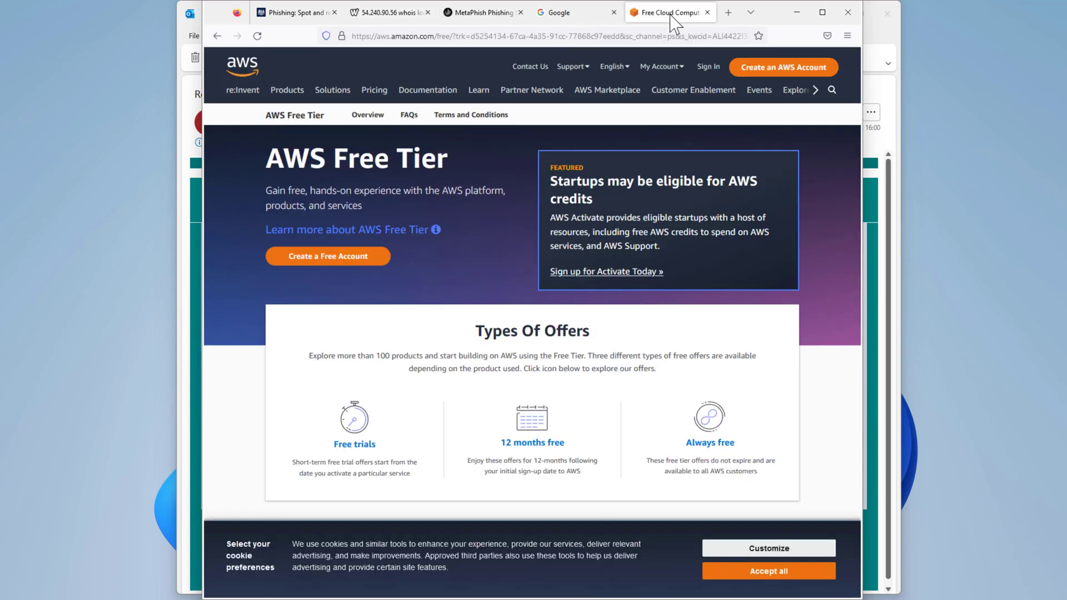
# Close the Properties dialog and copy the Claim Your Tax Refund button's hyperlink.
pyautogui.click(188, 301)
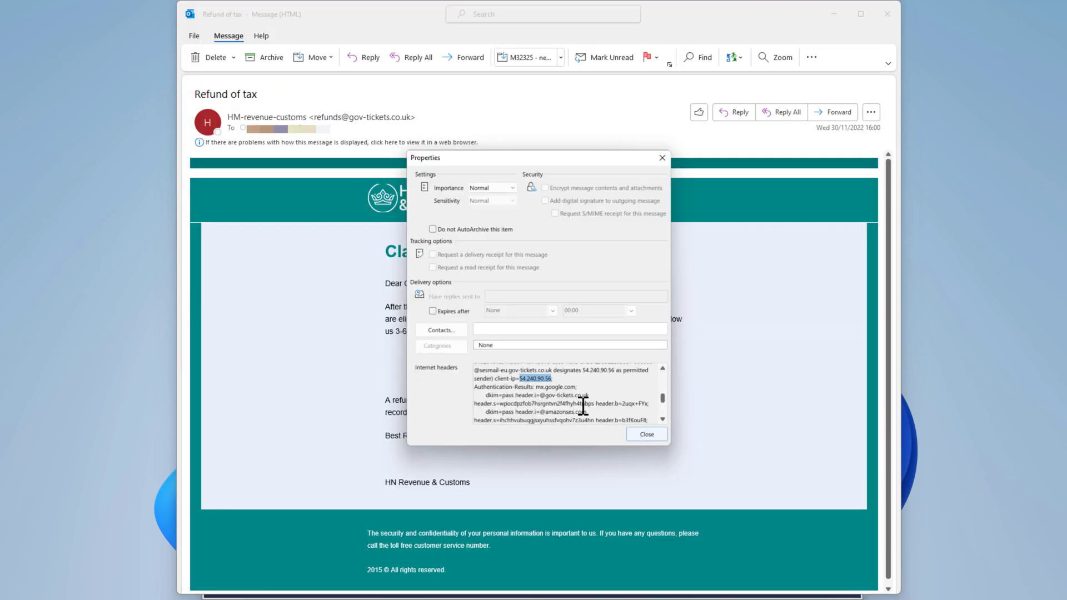
pyautogui.click(642, 438)
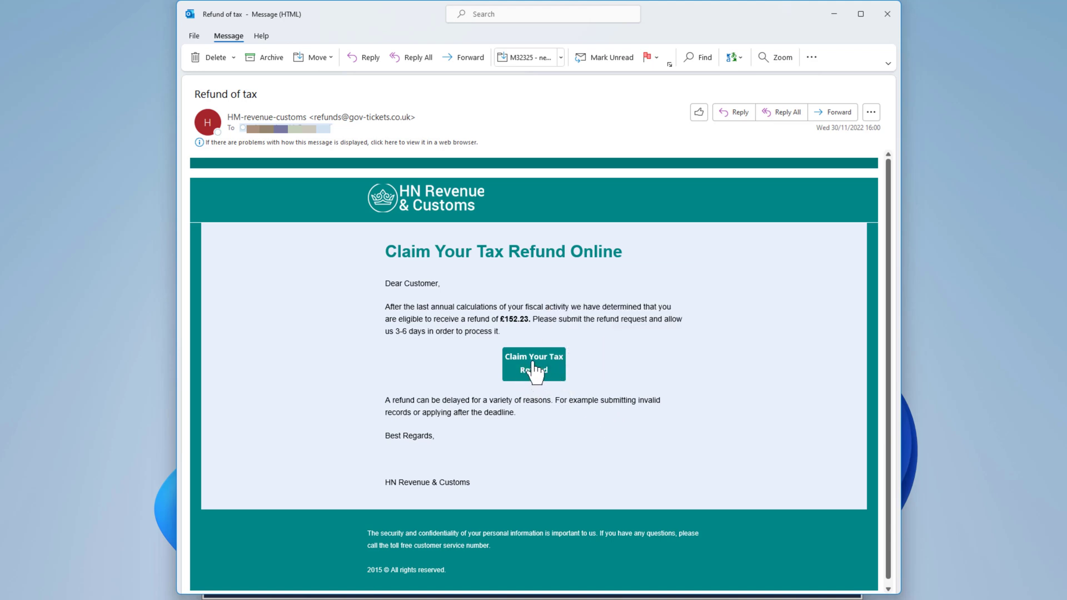
pyautogui.moveTo(536, 369)
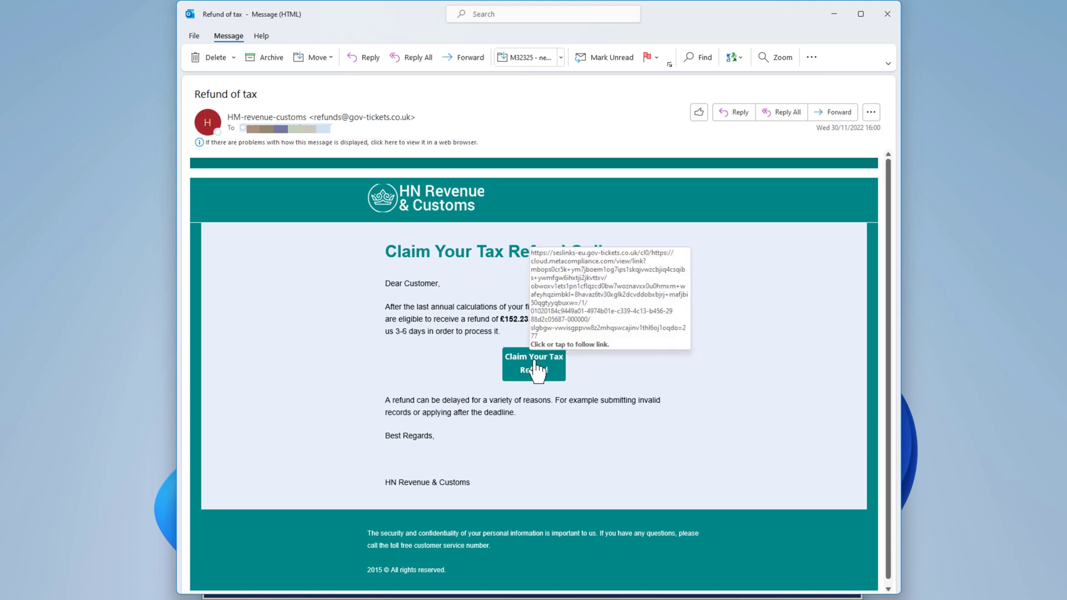
pyautogui.rightClick(536, 371)
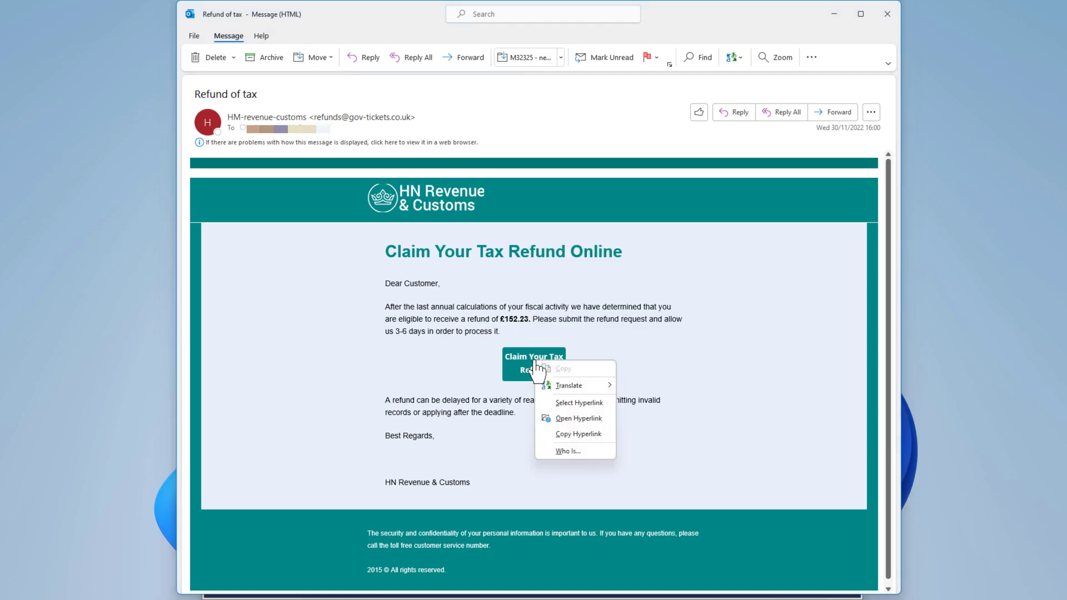
pyautogui.click(577, 435)
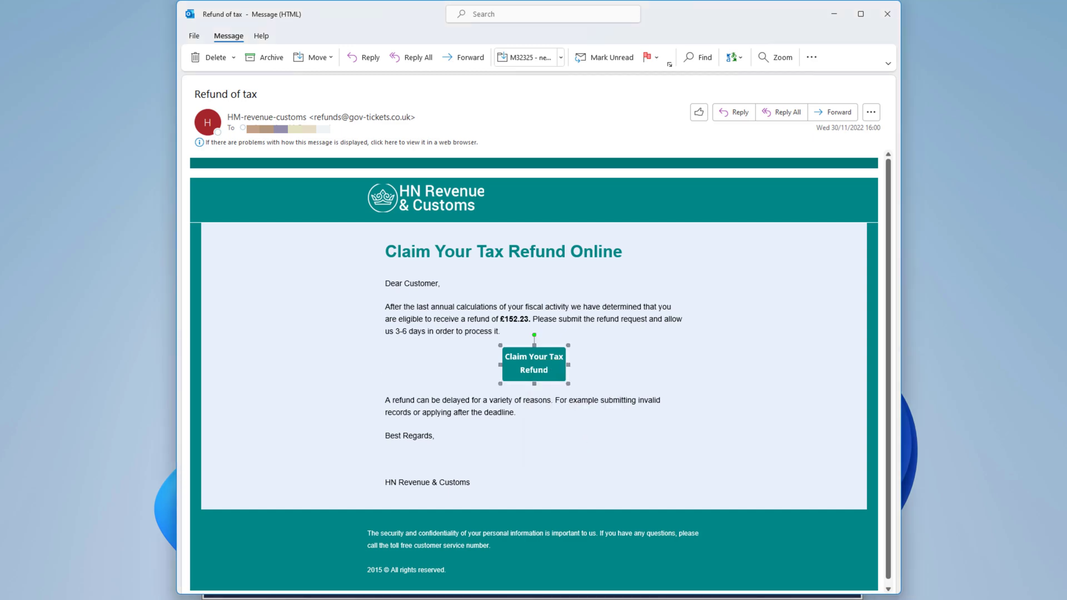
pyautogui.hotkey('alt', 'Tab')
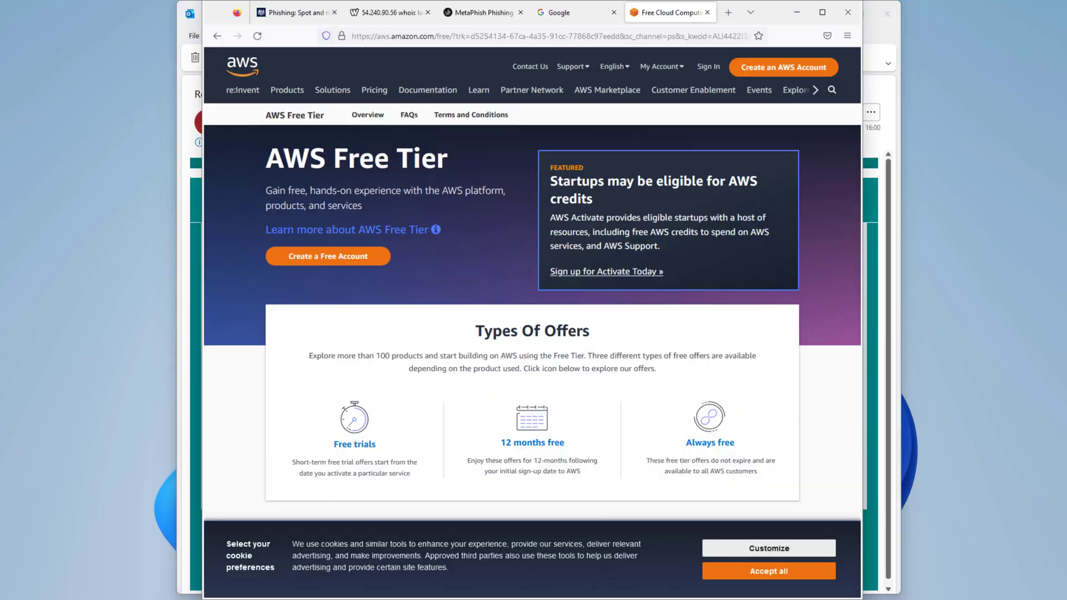
# Paste the refund link into a new Firefox tab and highlight its embedded metacompliance.com domain.
pyautogui.click(726, 14)
pyautogui.hotkey('ctrl', 'v')
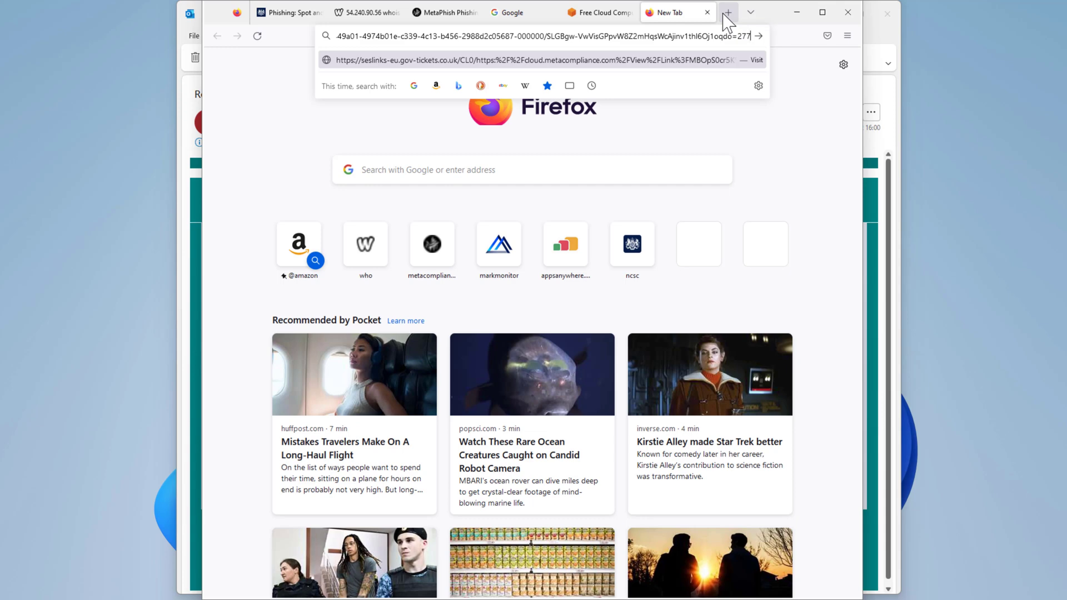
pyautogui.moveTo(622, 41); pyautogui.dragTo(210, 38)
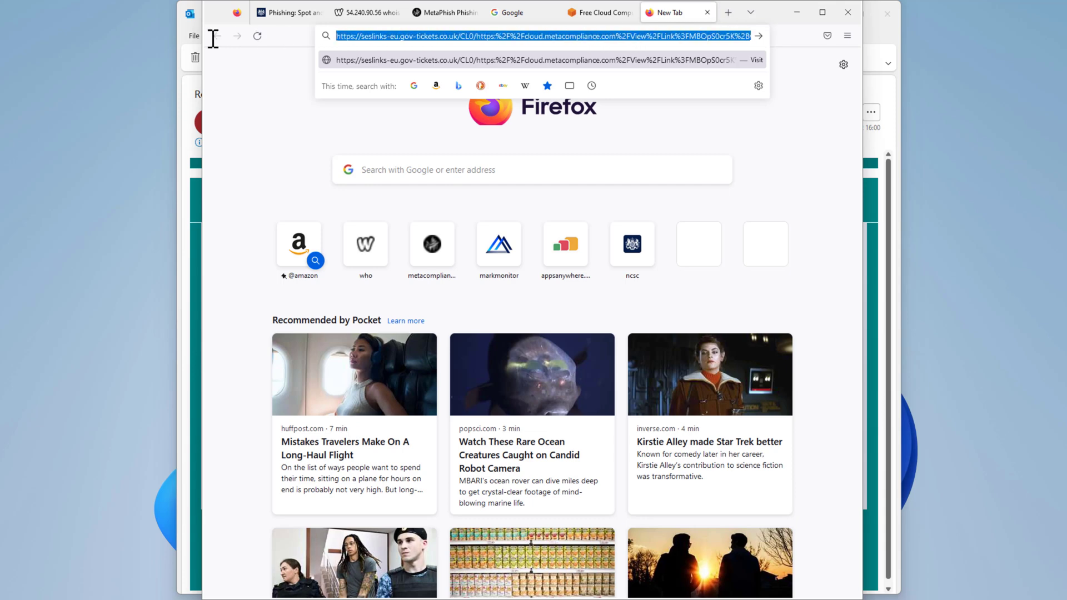
pyautogui.click(397, 42)
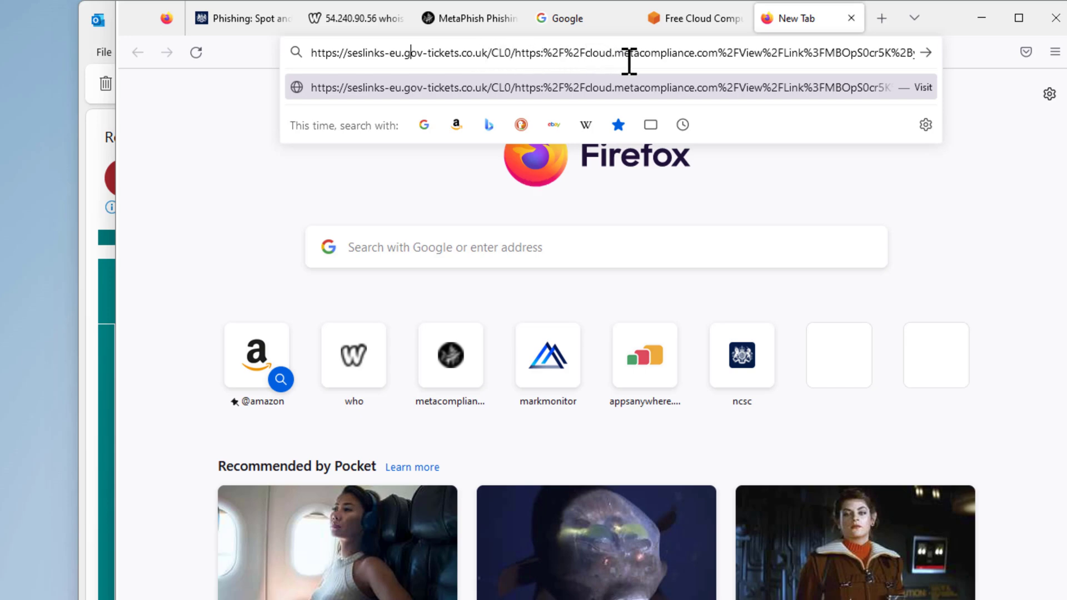
pyautogui.moveTo(616, 52); pyautogui.dragTo(722, 53)
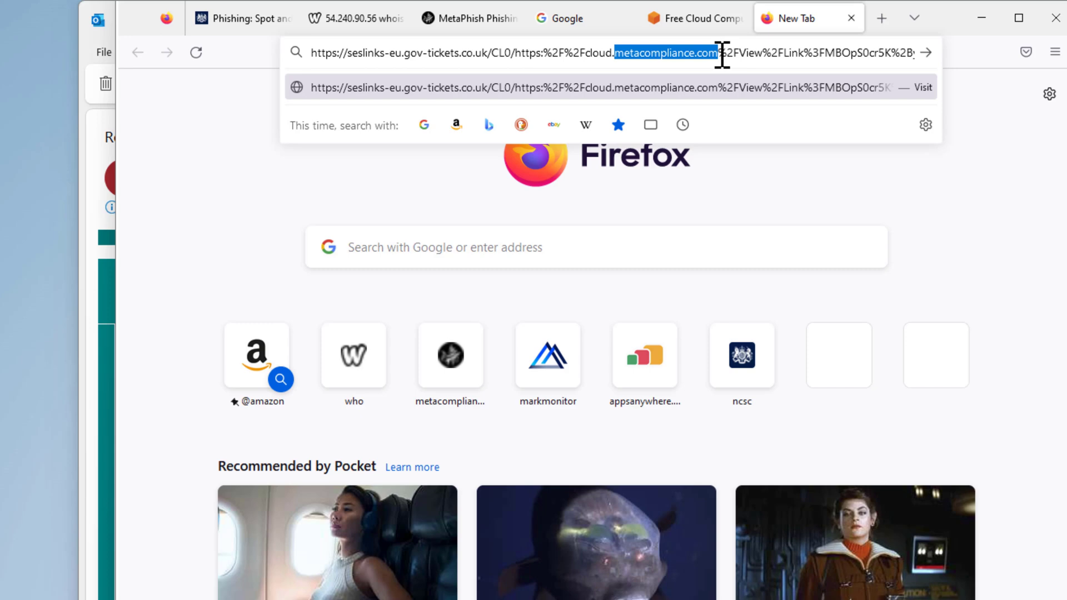
pyautogui.press('Escape')
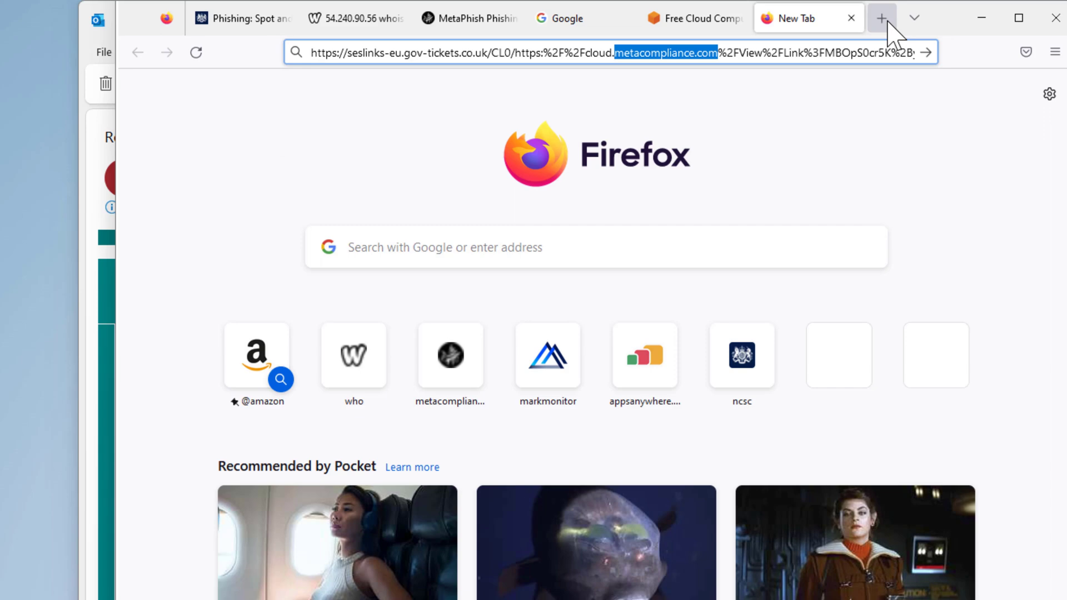
# Load metacompliance.com in a new tab and read its Products > Phishing Simulation (MetaPhish) page.
pyautogui.click(884, 19)
pyautogui.hotkey('ctrl', 'v')
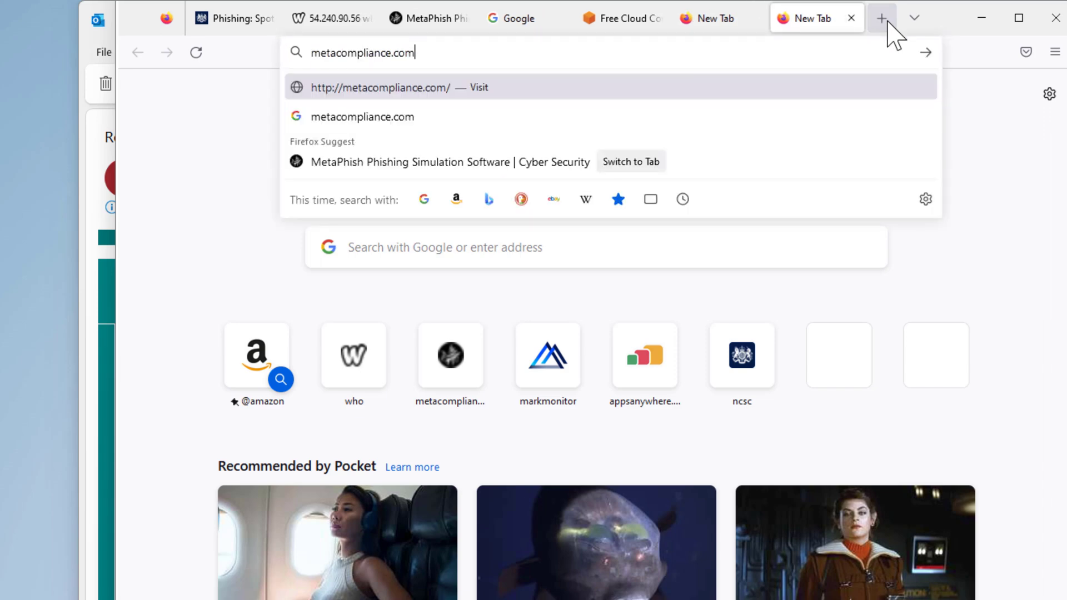
pyautogui.press('Return')
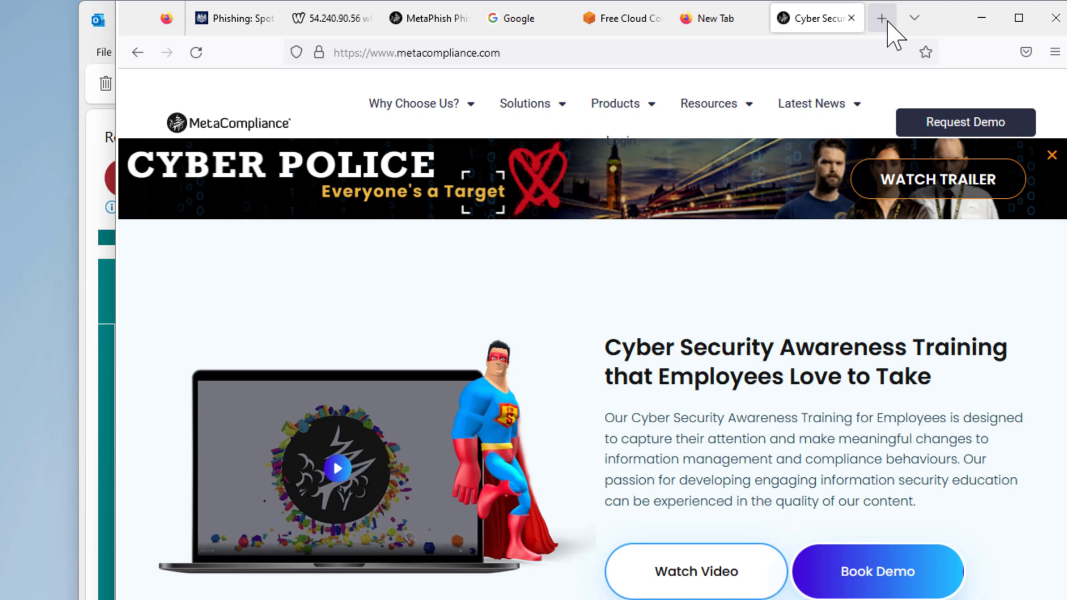
pyautogui.moveTo(631, 113)
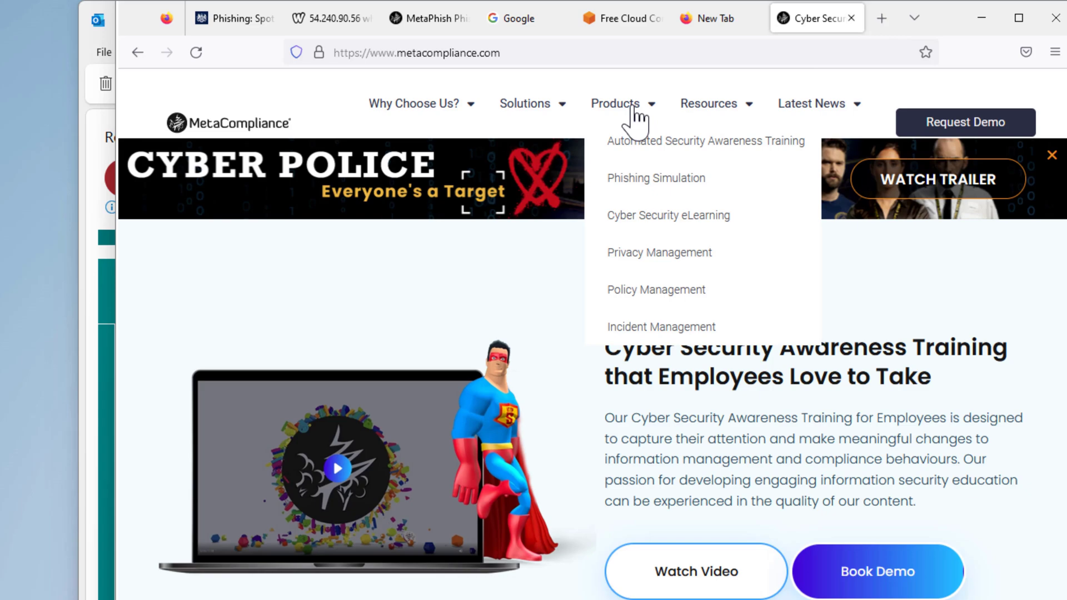
pyautogui.click(671, 185)
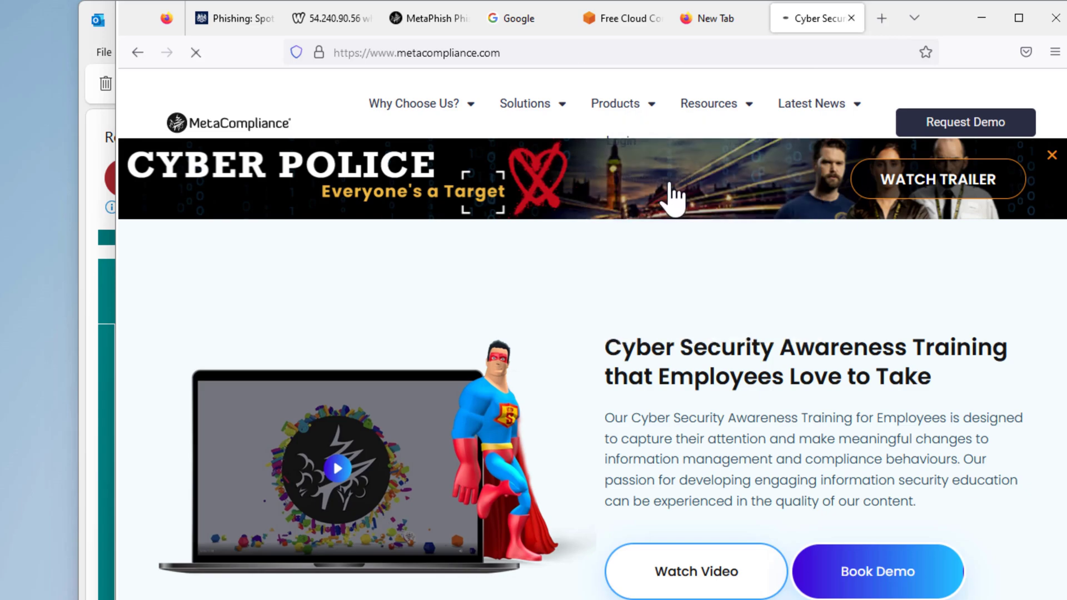
pyautogui.scroll(-3, 639, 275)
pyautogui.scroll(-10, 643, 278)
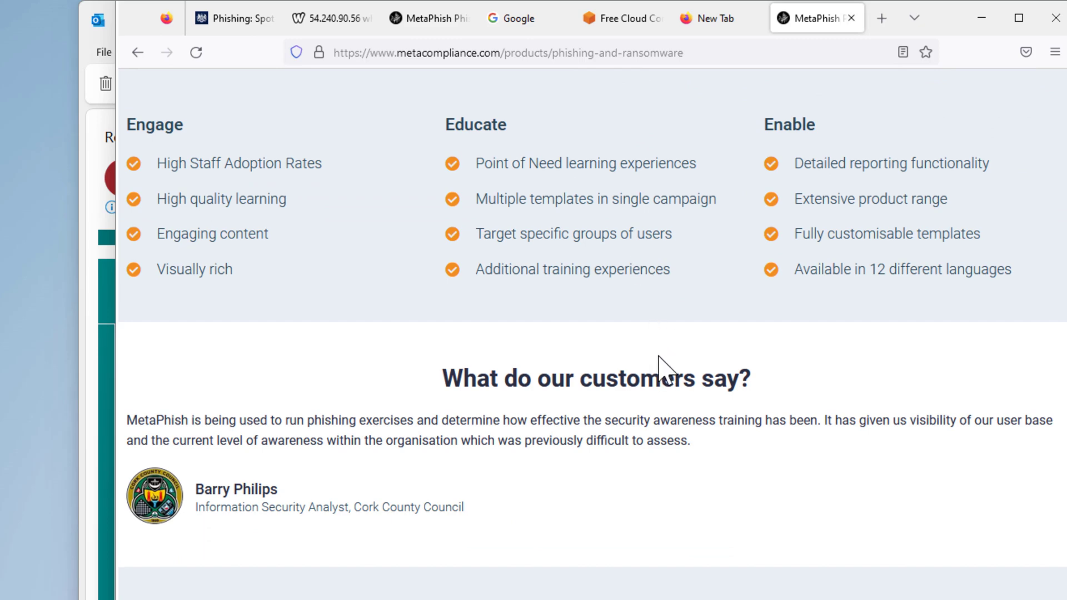
pyautogui.scroll(-1, 643, 363)
pyautogui.scroll(-2, 643, 362)
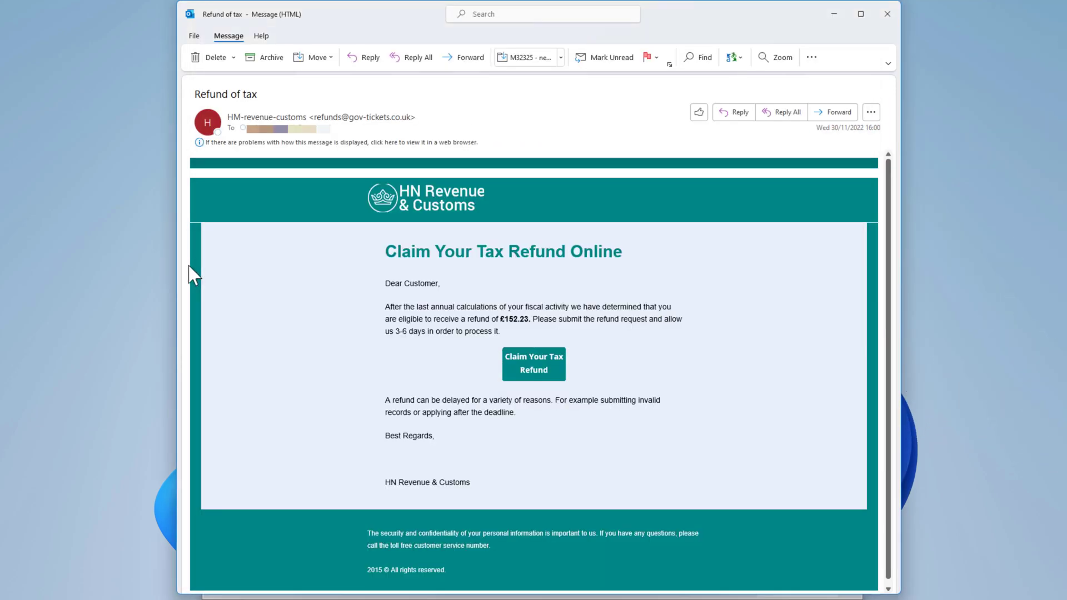
# Leave the Refund of tax email and return to the Firefox tab holding the pasted seslinks-eu.gov-tickets.co.uk refund link.
pyautogui.click(192, 273)
pyautogui.hotkey('alt', 'Tab')
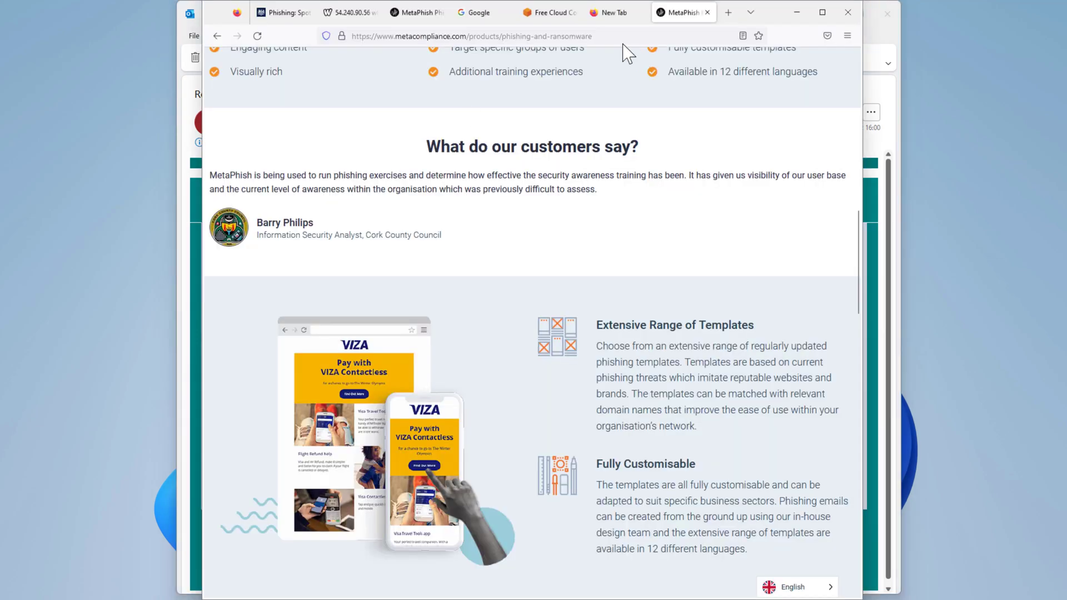
pyautogui.click(553, 13)
pyautogui.click(608, 13)
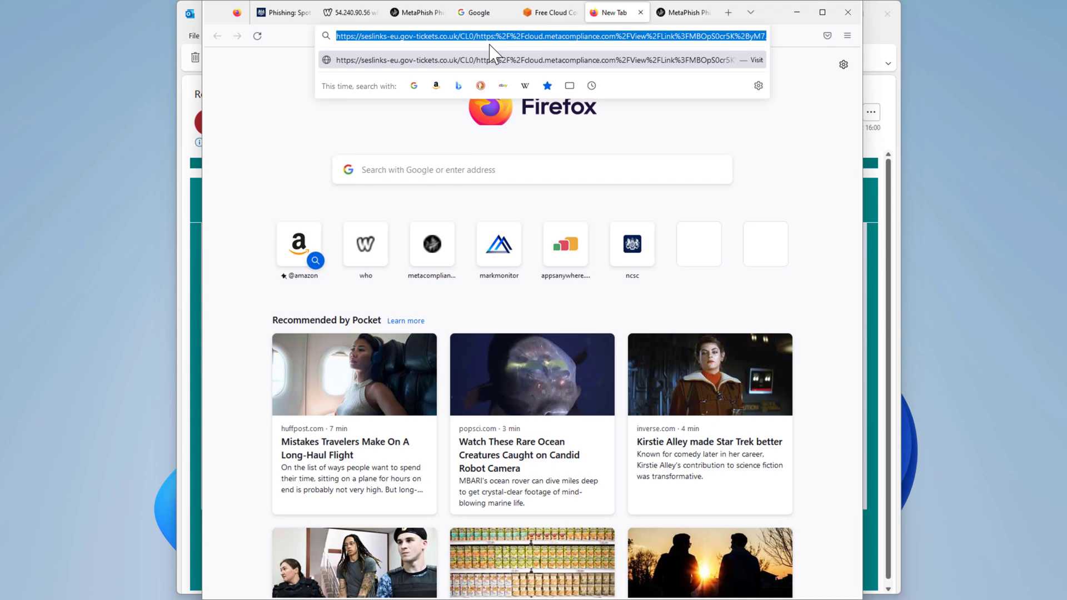